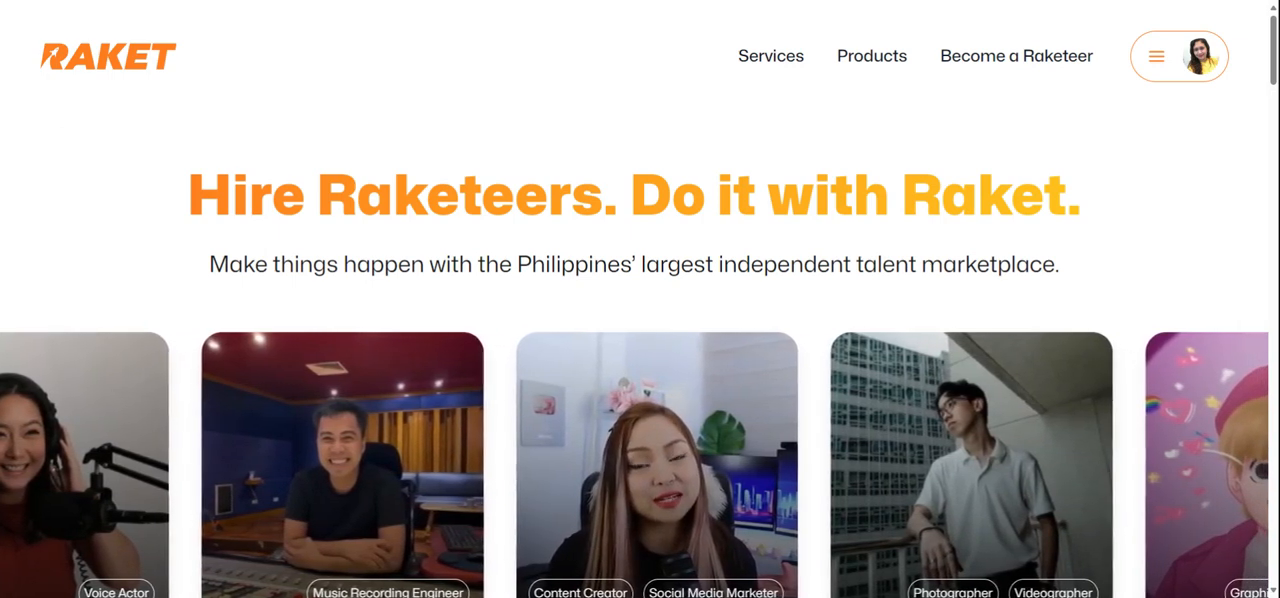
Open the account menu and log out of the current Raket account
{"action": "left_click", "coordinate": [1155, 75]}
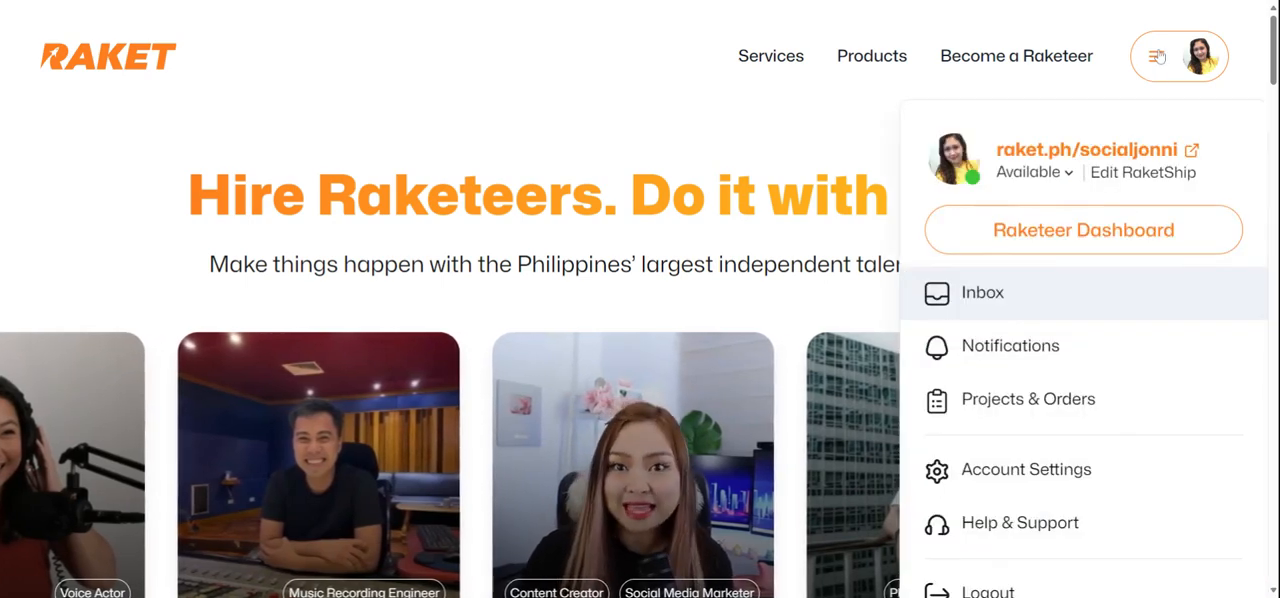
{"action": "scroll", "coordinate": [990, 490], "scroll_direction": "down", "scroll_amount": 3}
{"action": "left_click", "coordinate": [1012, 342]}
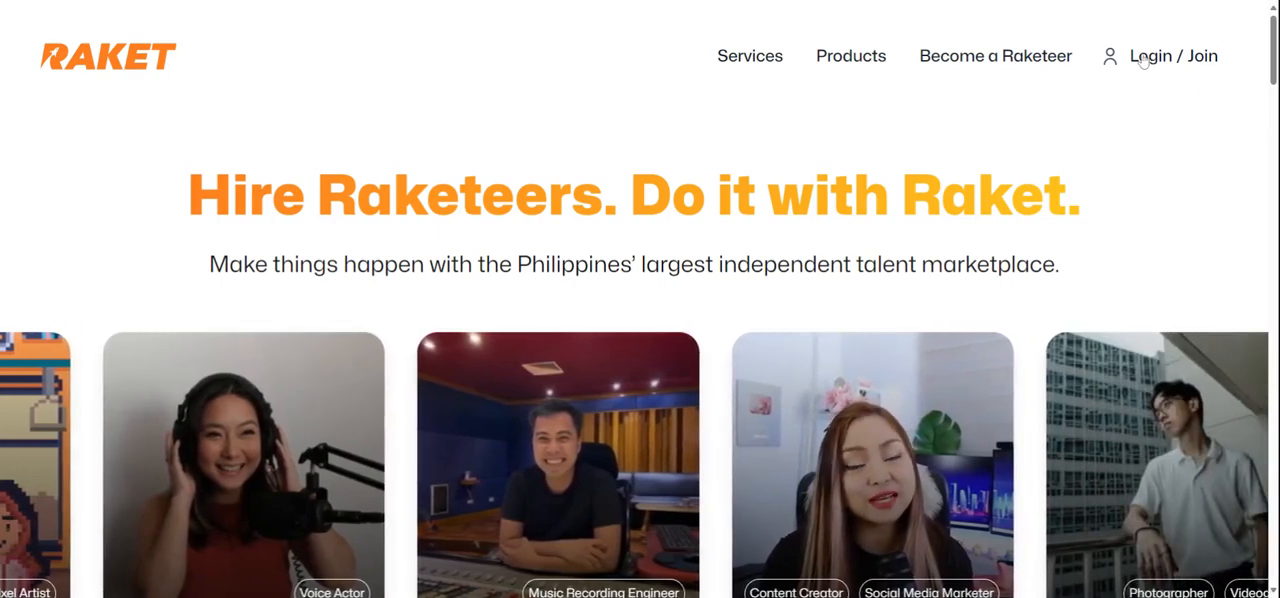
Sign up for a new Raket.PH account with Google, choosing one of the listed Google accounts
{"action": "left_click", "coordinate": [1143, 61]}
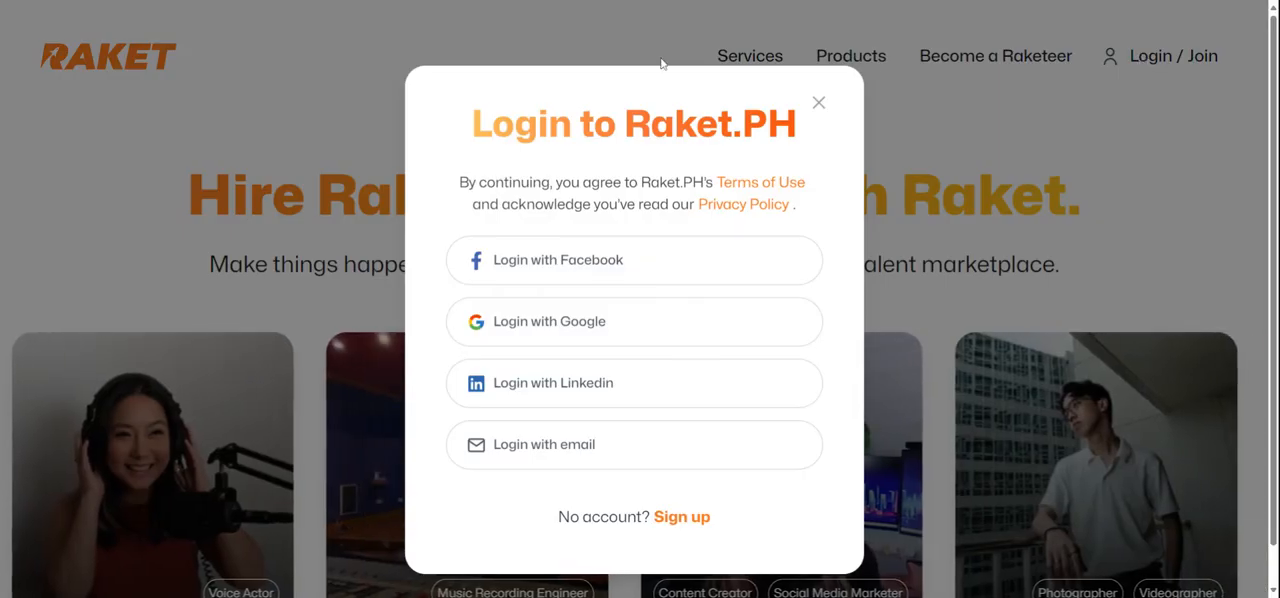
{"action": "left_click", "coordinate": [682, 518]}
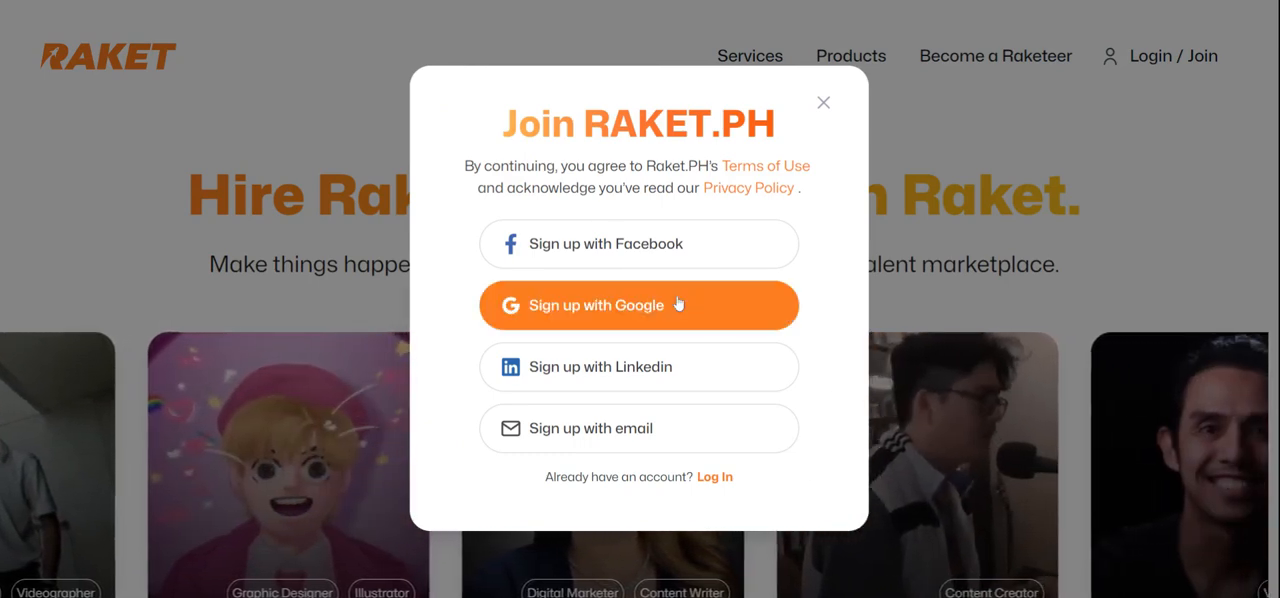
{"action": "left_click", "coordinate": [678, 304]}
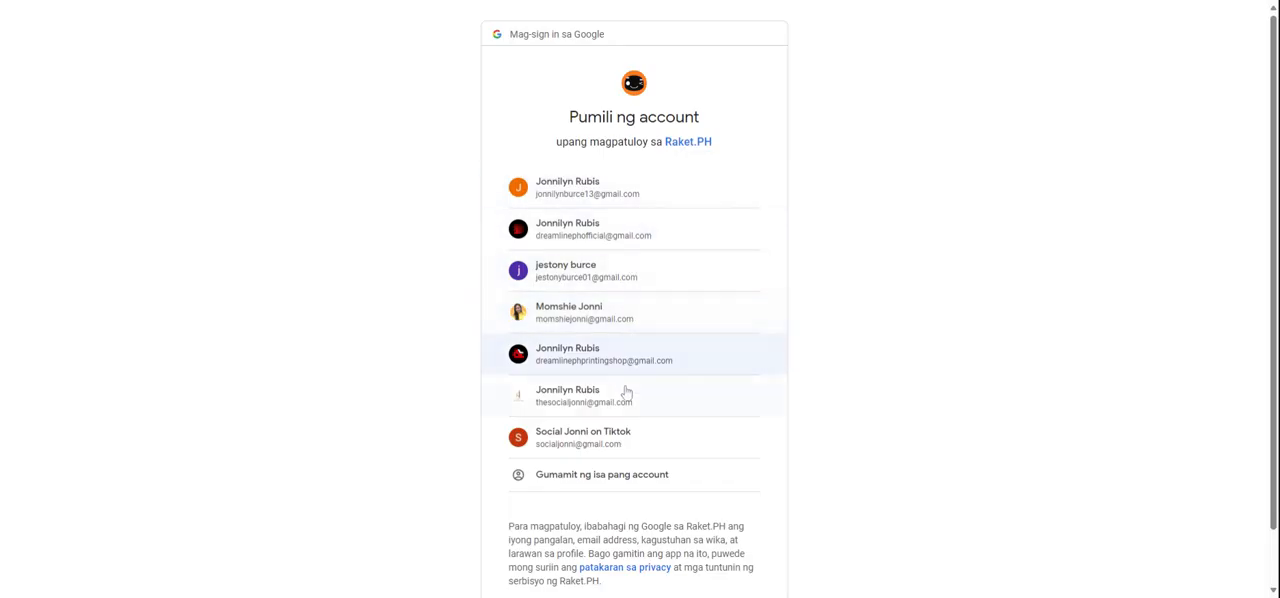
{"action": "left_click", "coordinate": [566, 408]}
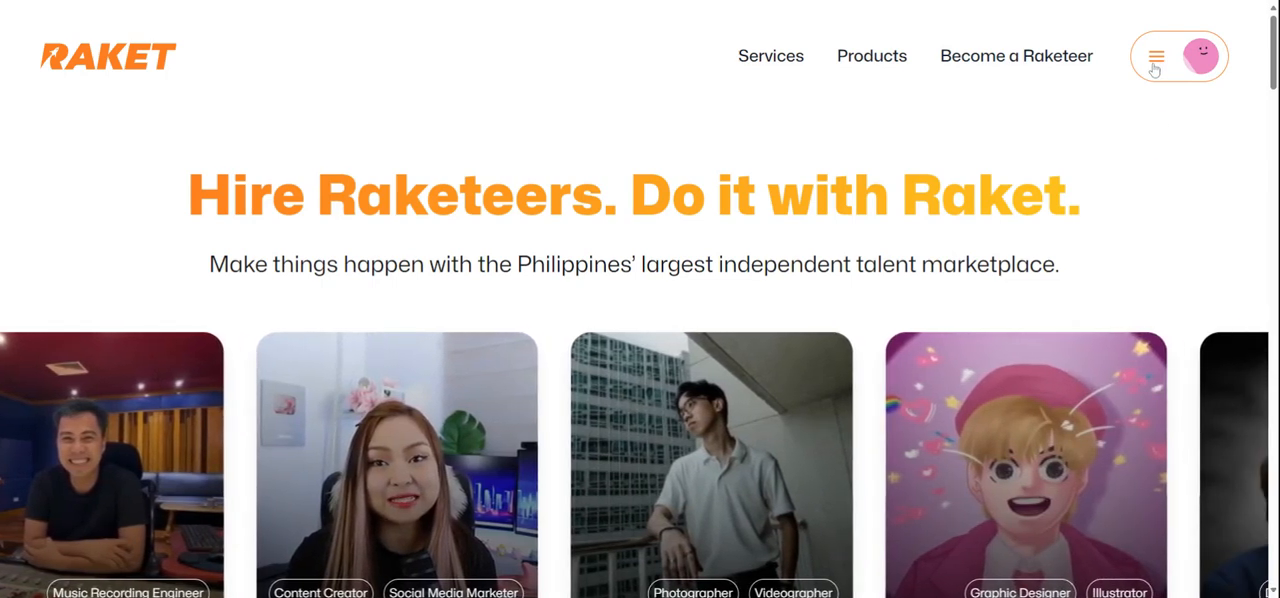
Open the RaketShip for editing and set its link to the preferred account handle
{"action": "left_click", "coordinate": [1155, 67]}
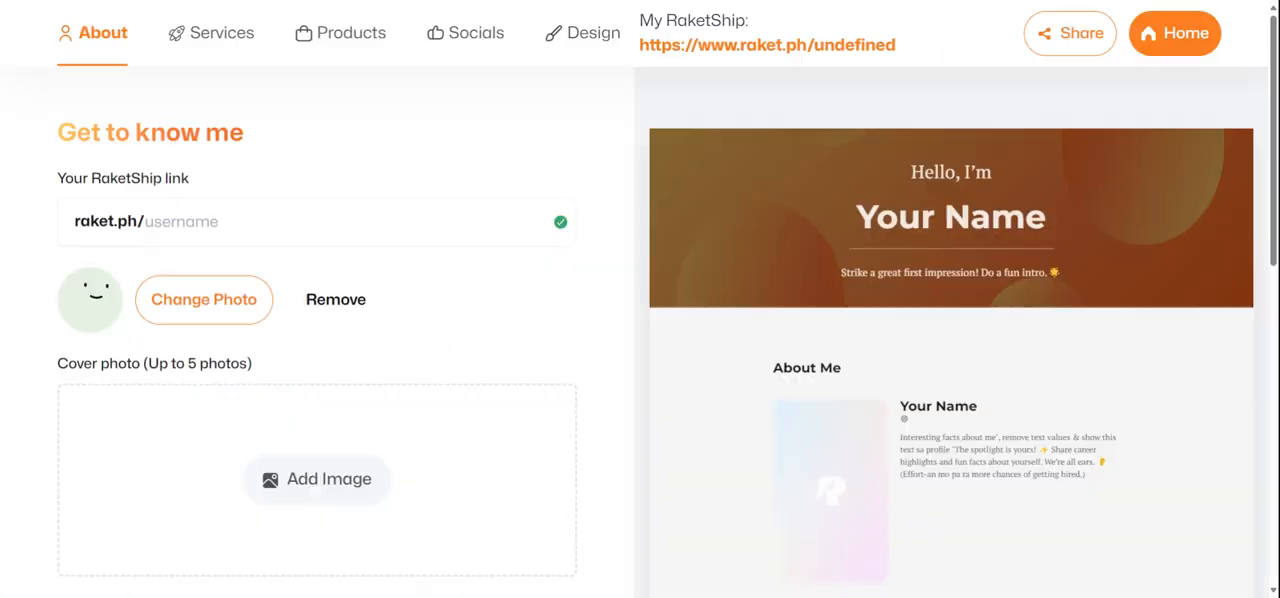
{"action": "left_click", "coordinate": [1143, 173]}
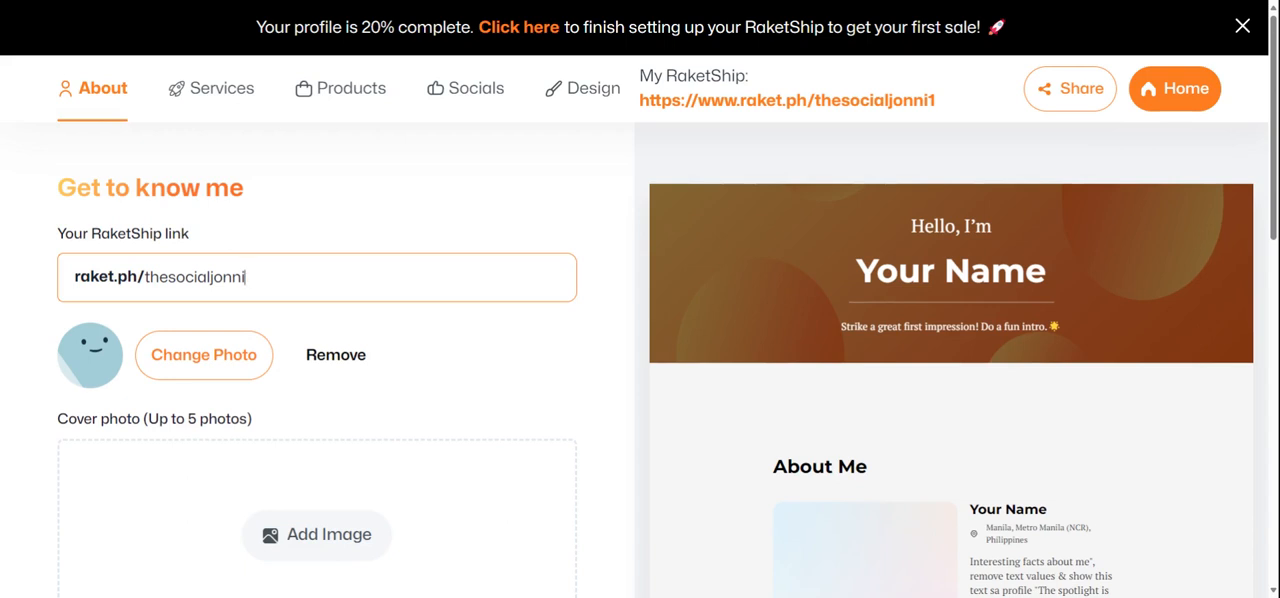
{"action": "left_click", "coordinate": [553, 372]}
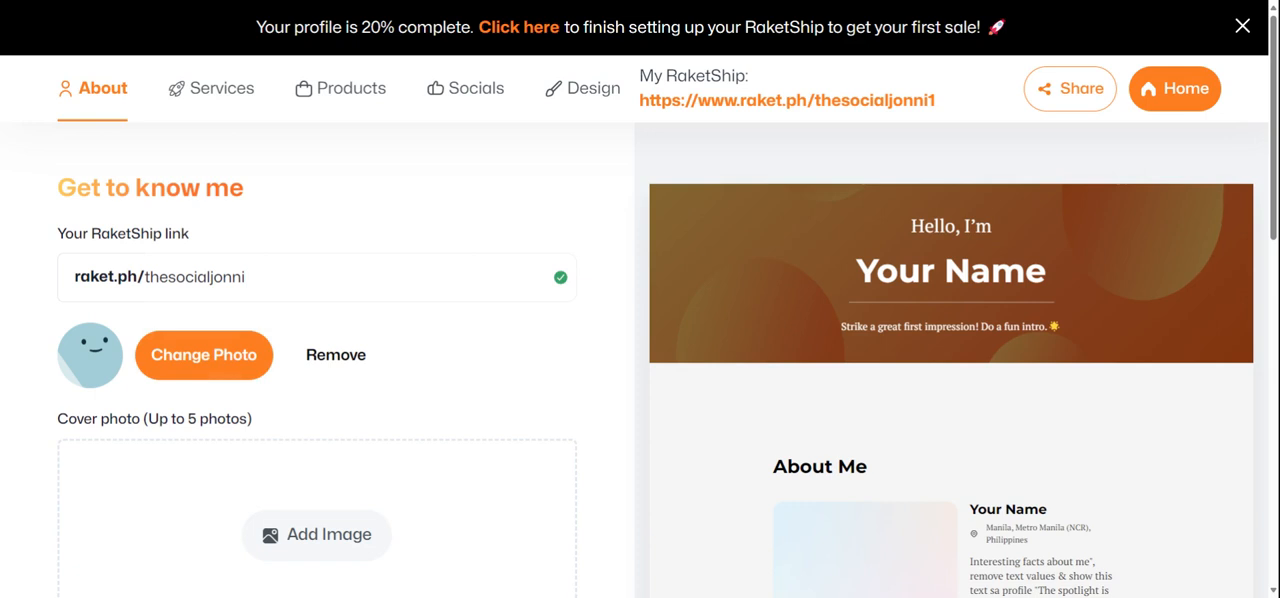
Replace the default avatar with a portrait photo and look over the fields of the About form
{"action": "scroll", "coordinate": [471, 383], "scroll_direction": "down", "scroll_amount": 4}
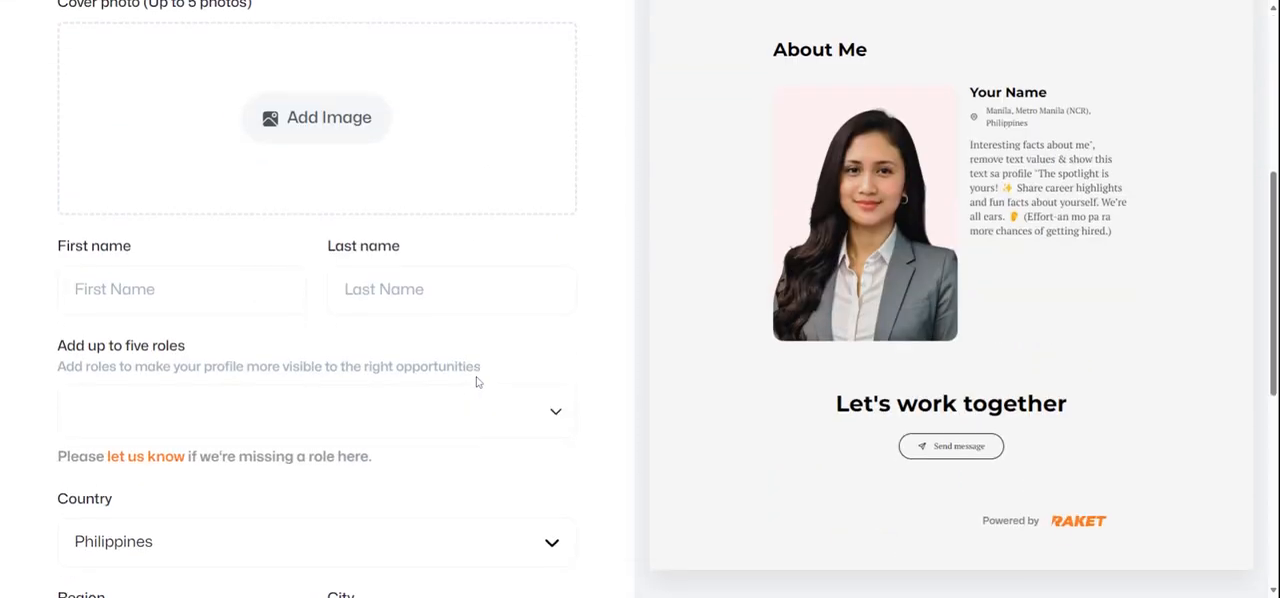
{"action": "left_click", "coordinate": [450, 289]}
{"action": "scroll", "coordinate": [450, 289], "scroll_direction": "down", "scroll_amount": 2}
{"action": "scroll", "coordinate": [450, 289], "scroll_direction": "up", "scroll_amount": 2}
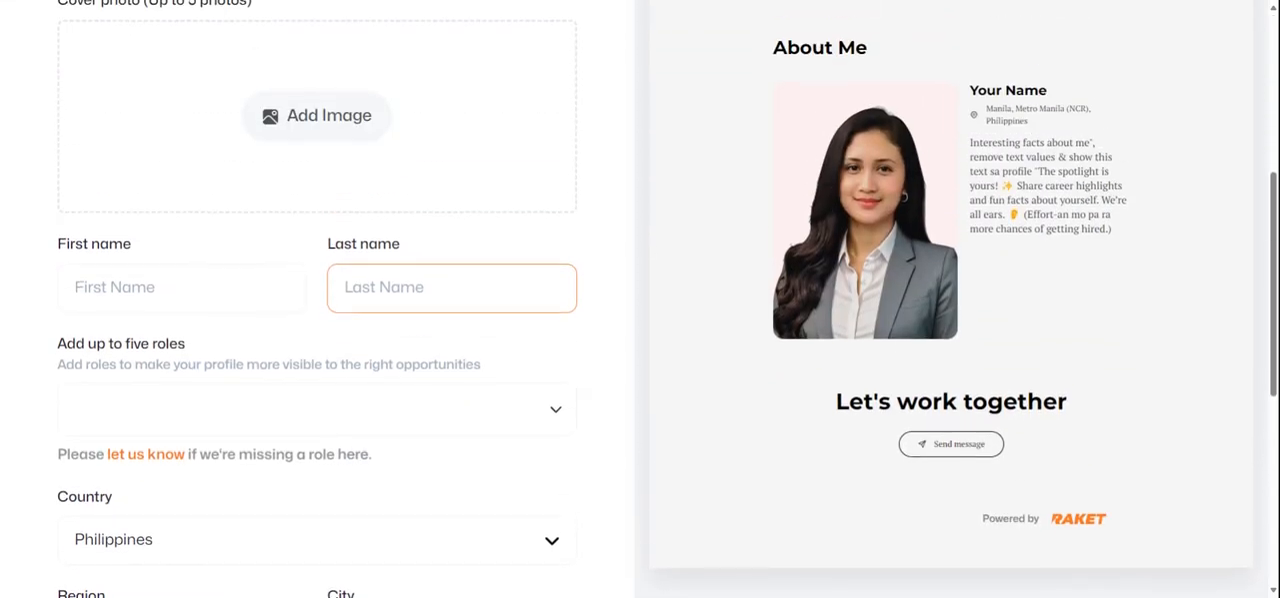
{"action": "left_click", "coordinate": [305, 200]}
{"action": "scroll", "coordinate": [429, 189], "scroll_direction": "up", "scroll_amount": 2}
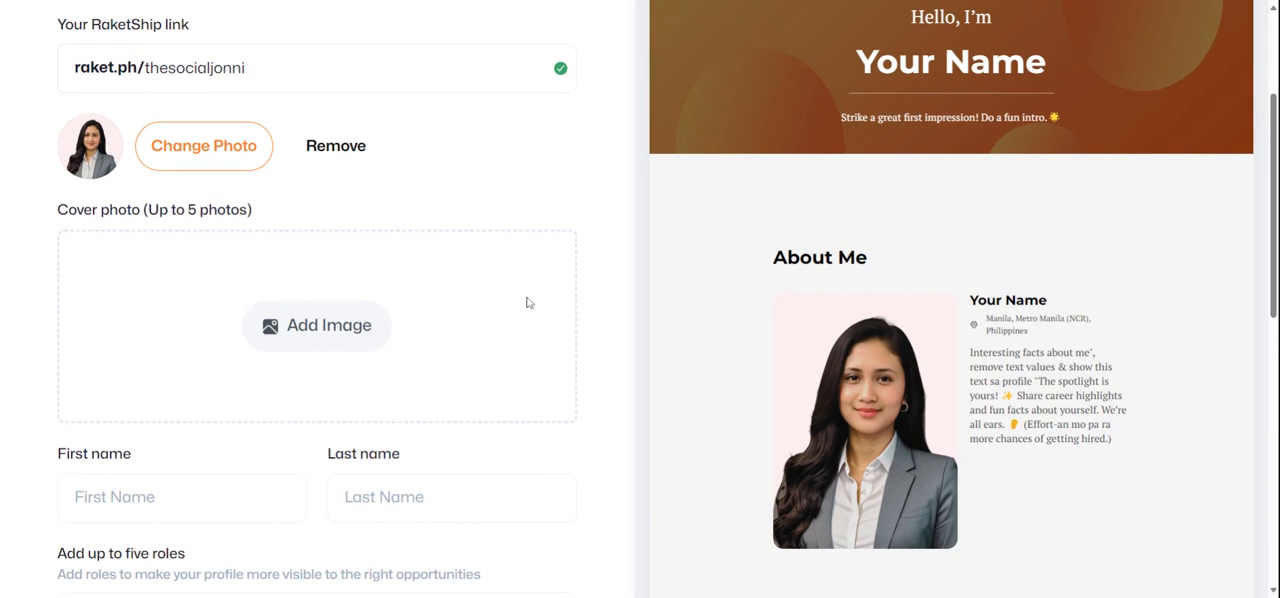
Fill in the first name and last name on the profile
{"action": "scroll", "coordinate": [247, 377], "scroll_direction": "down", "scroll_amount": 2}
{"action": "left_click", "coordinate": [180, 288]}
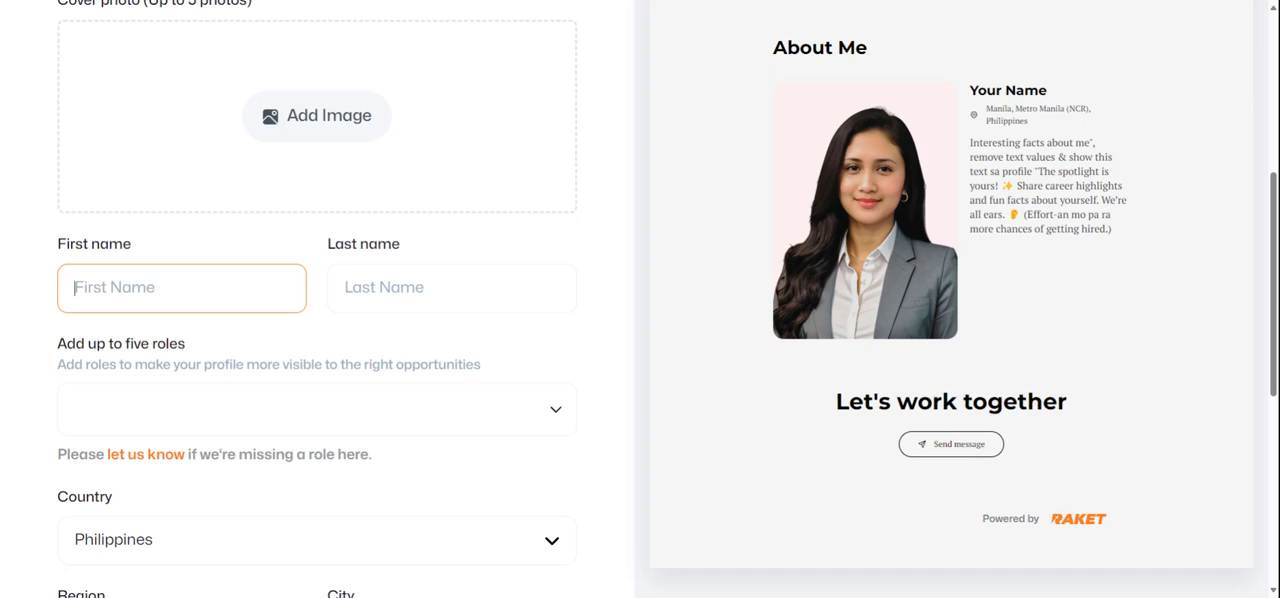
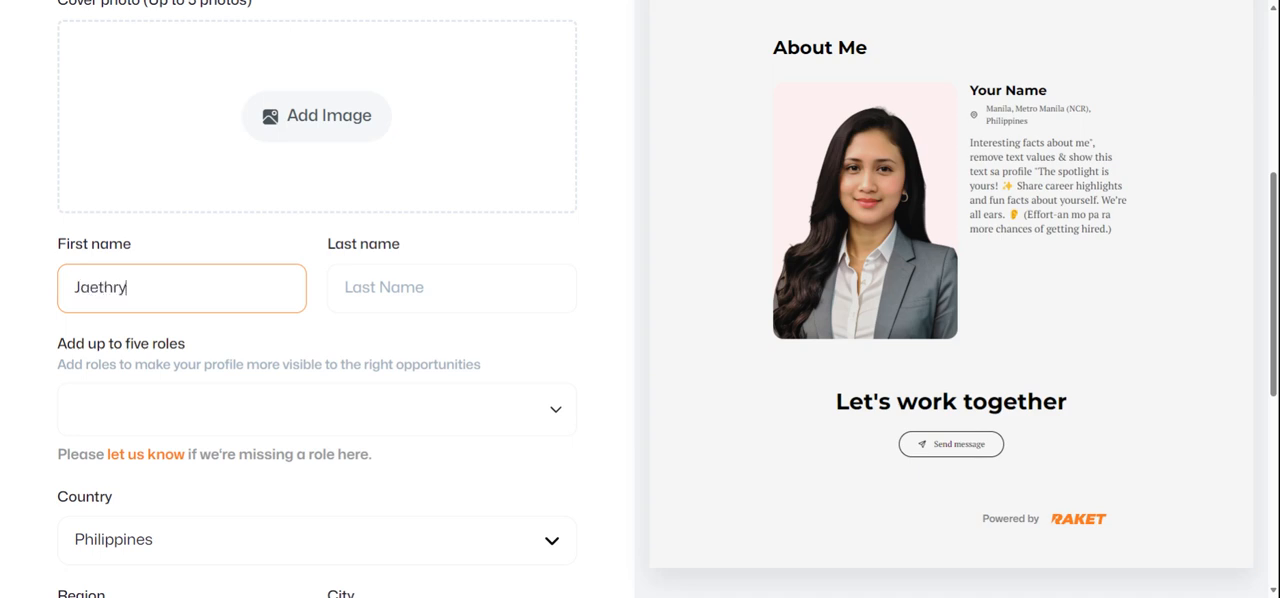
{"action": "key", "text": "Tab"}
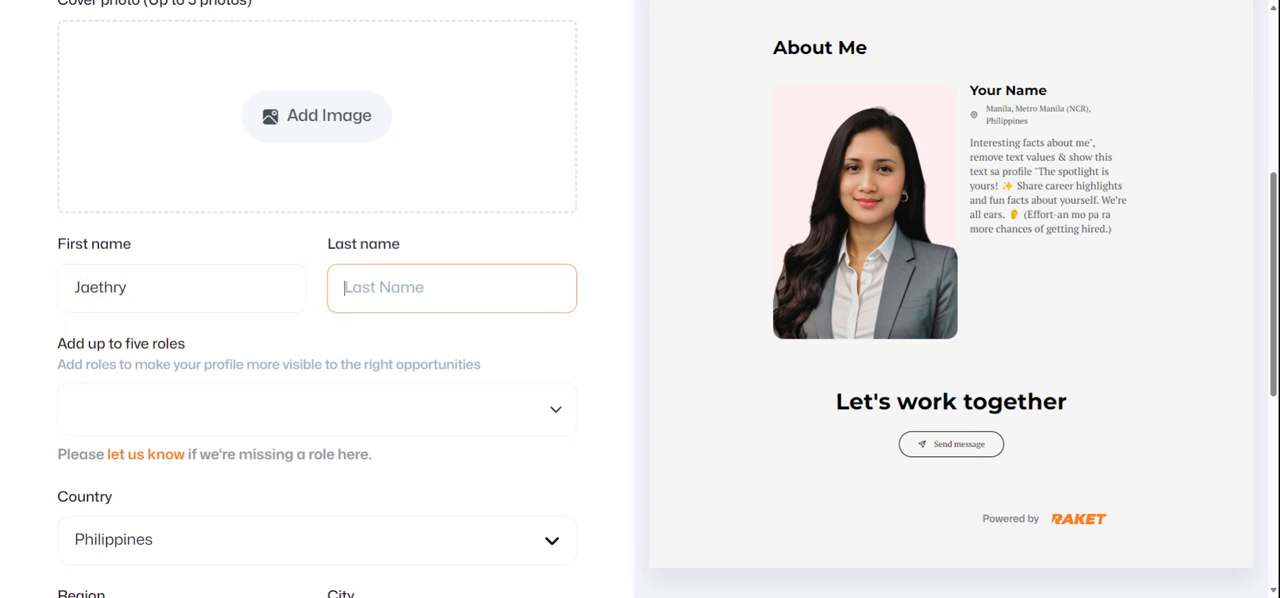
Add six roles to the profile, including 3D Animator, Admin Staff, AI Ethics Consultant and Architect
{"action": "left_click", "coordinate": [142, 408]}
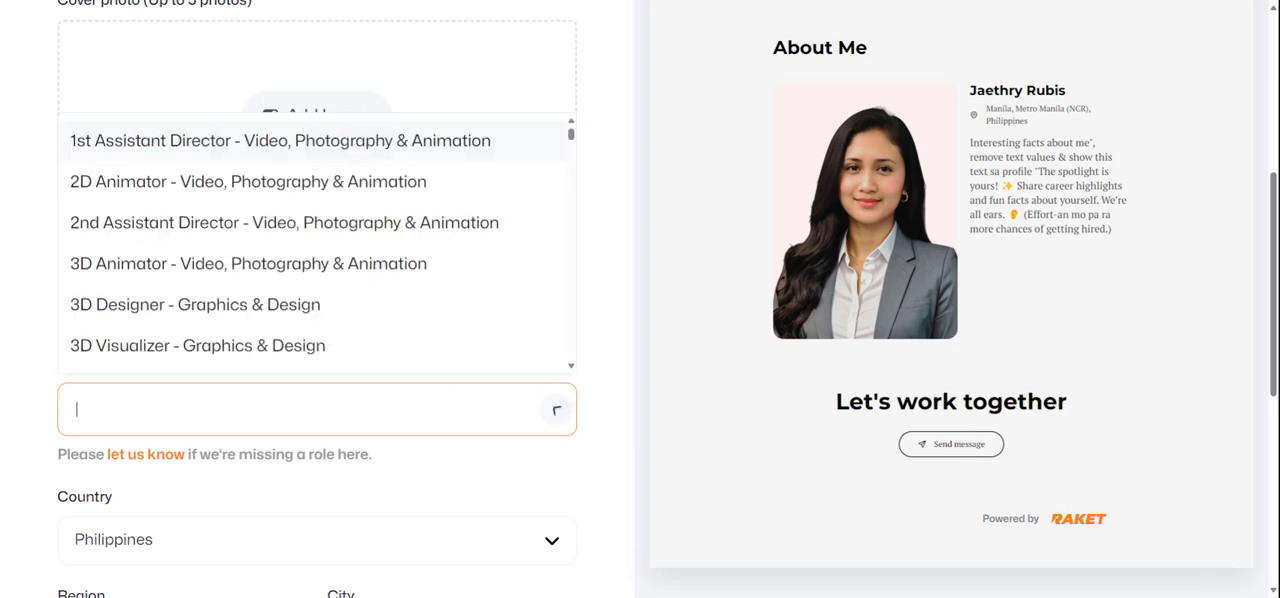
{"action": "left_click", "coordinate": [157, 265]}
{"action": "scroll", "coordinate": [200, 350], "scroll_direction": "down", "scroll_amount": 3}
{"action": "left_click", "coordinate": [200, 290]}
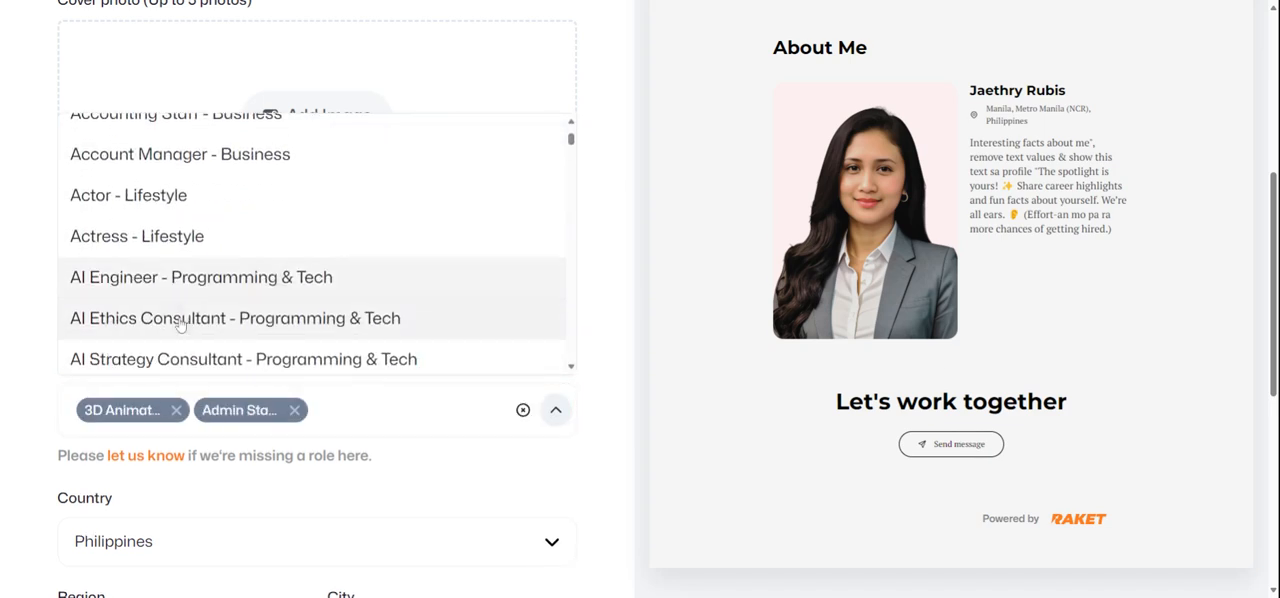
{"action": "left_click", "coordinate": [214, 306]}
{"action": "scroll", "coordinate": [200, 280], "scroll_direction": "down", "scroll_amount": 3}
{"action": "left_click", "coordinate": [180, 249]}
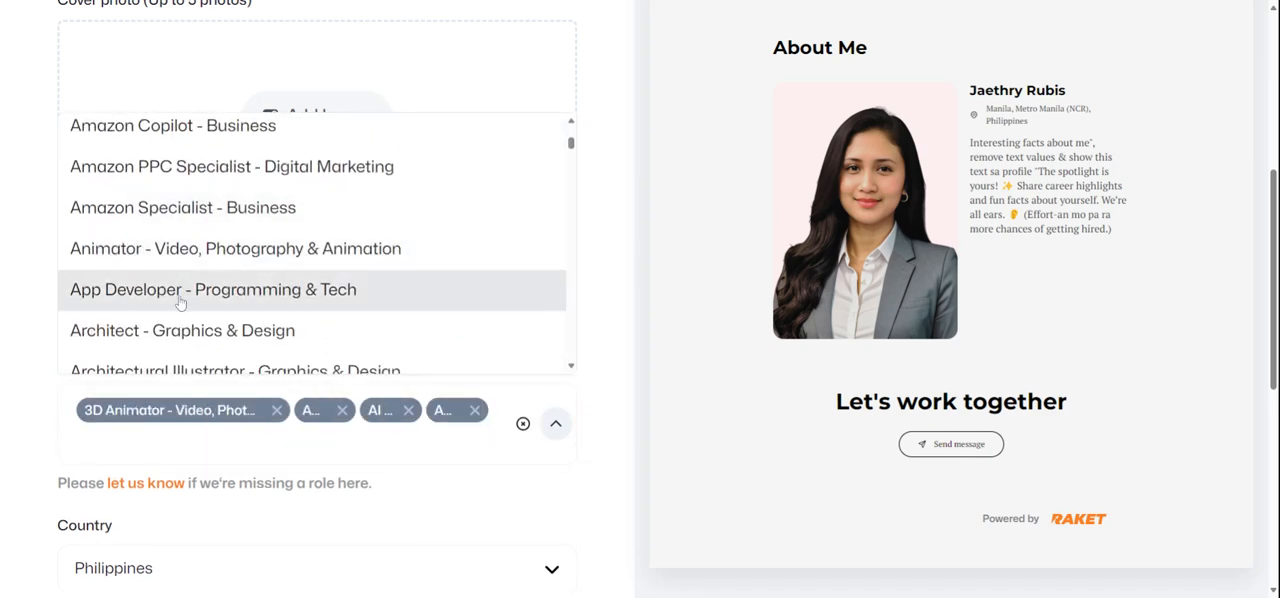
{"action": "left_click", "coordinate": [220, 328]}
{"action": "scroll", "coordinate": [222, 323], "scroll_direction": "down", "scroll_amount": 3}
{"action": "left_click", "coordinate": [222, 260]}
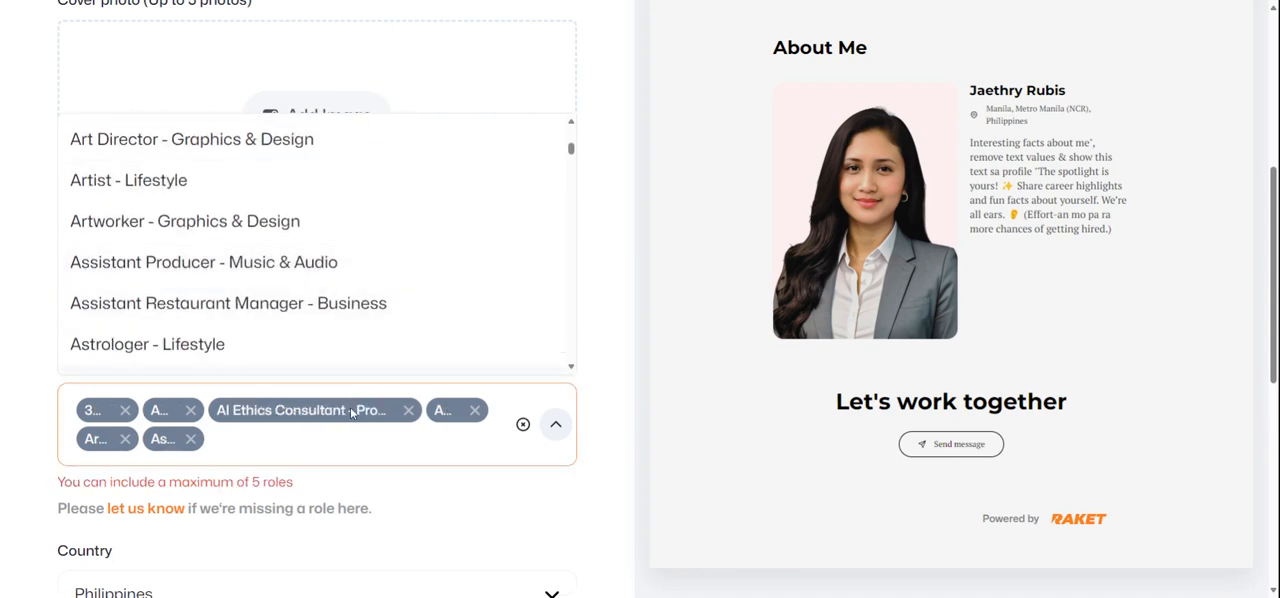
Remove the fourth selected role so that five roles remain
{"action": "scroll", "coordinate": [425, 341], "scroll_direction": "down", "scroll_amount": 2}
{"action": "left_click", "coordinate": [534, 244]}
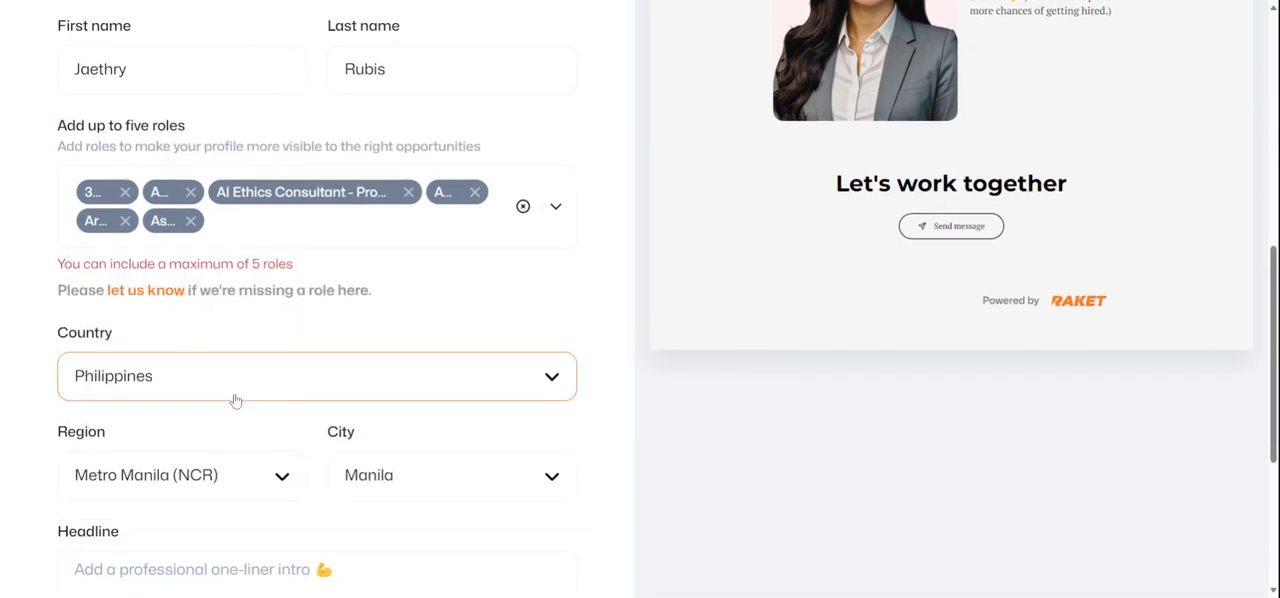
{"action": "scroll", "coordinate": [230, 399], "scroll_direction": "down", "scroll_amount": 2}
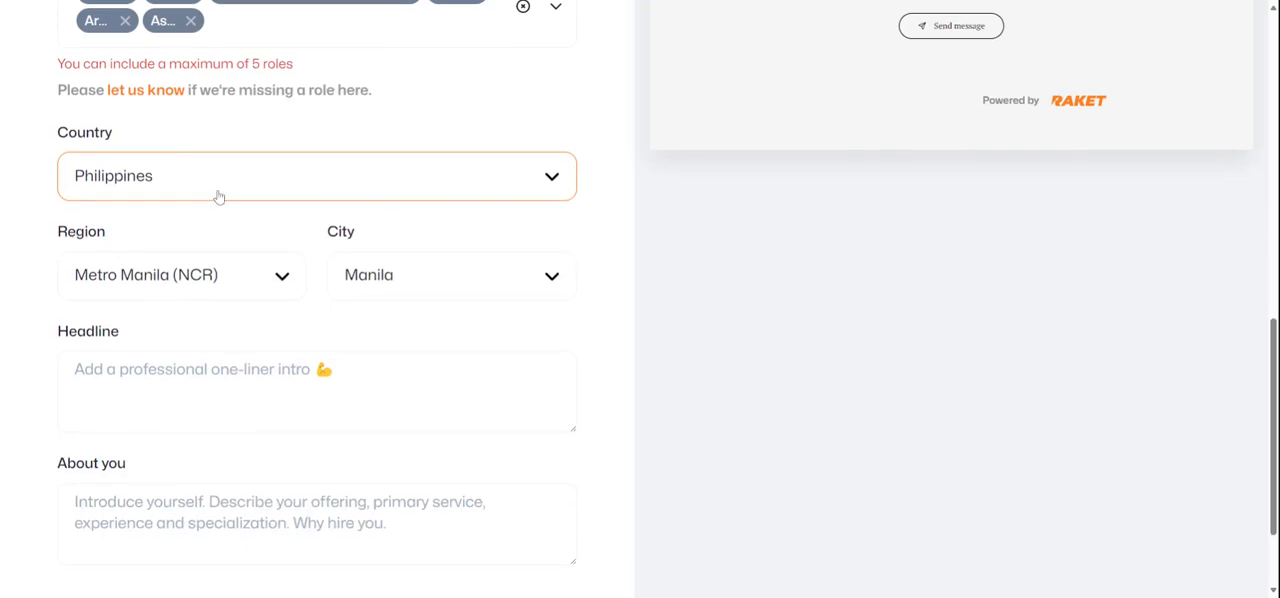
{"action": "scroll", "coordinate": [219, 197], "scroll_direction": "up", "scroll_amount": 2}
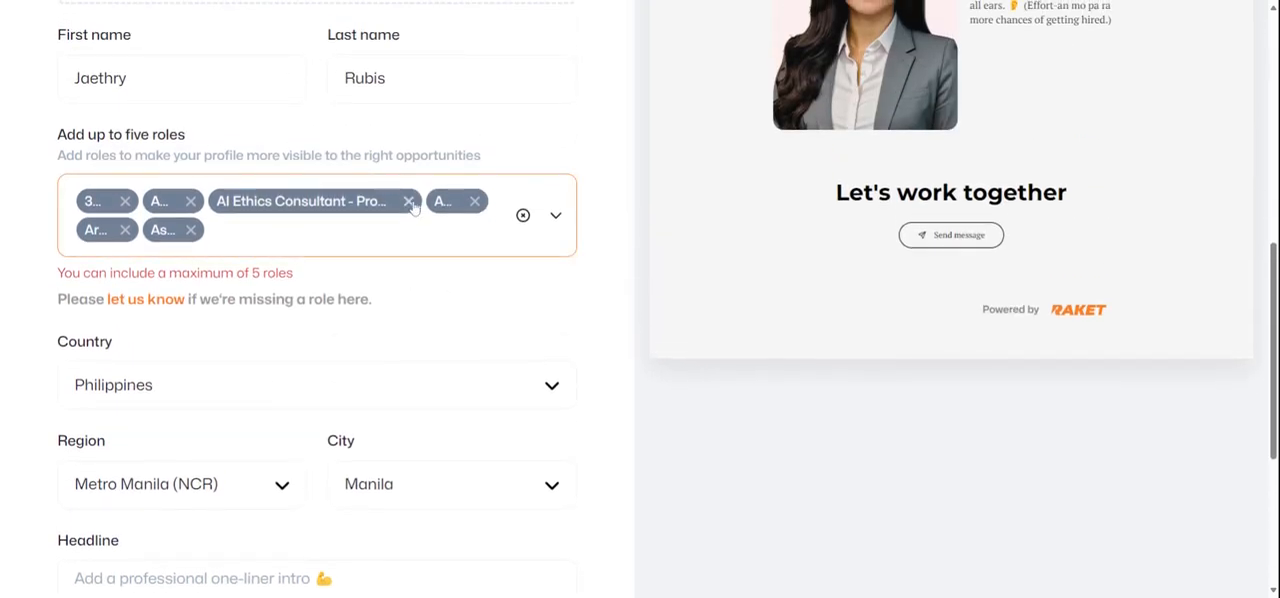
{"action": "left_click", "coordinate": [472, 201]}
Enter "Graphic designer" as the profile headline
{"action": "scroll", "coordinate": [331, 369], "scroll_direction": "down", "scroll_amount": 2}
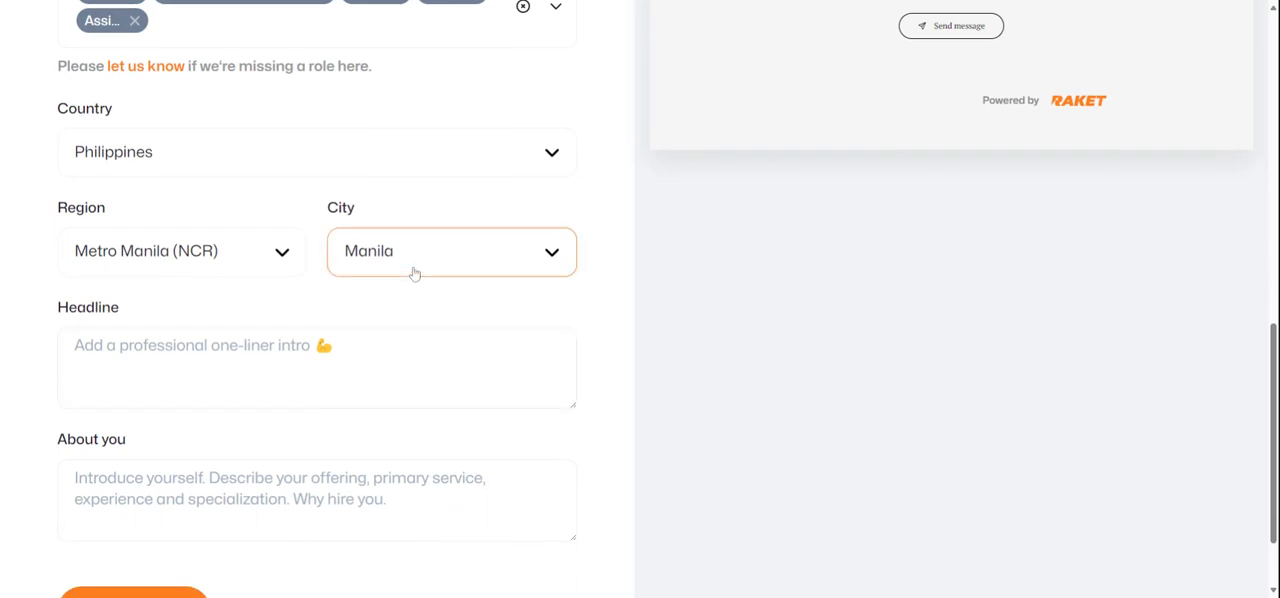
{"action": "key", "text": "shift+Tab"}
{"action": "key", "text": "Tab"}
{"action": "key", "text": "Tab"}
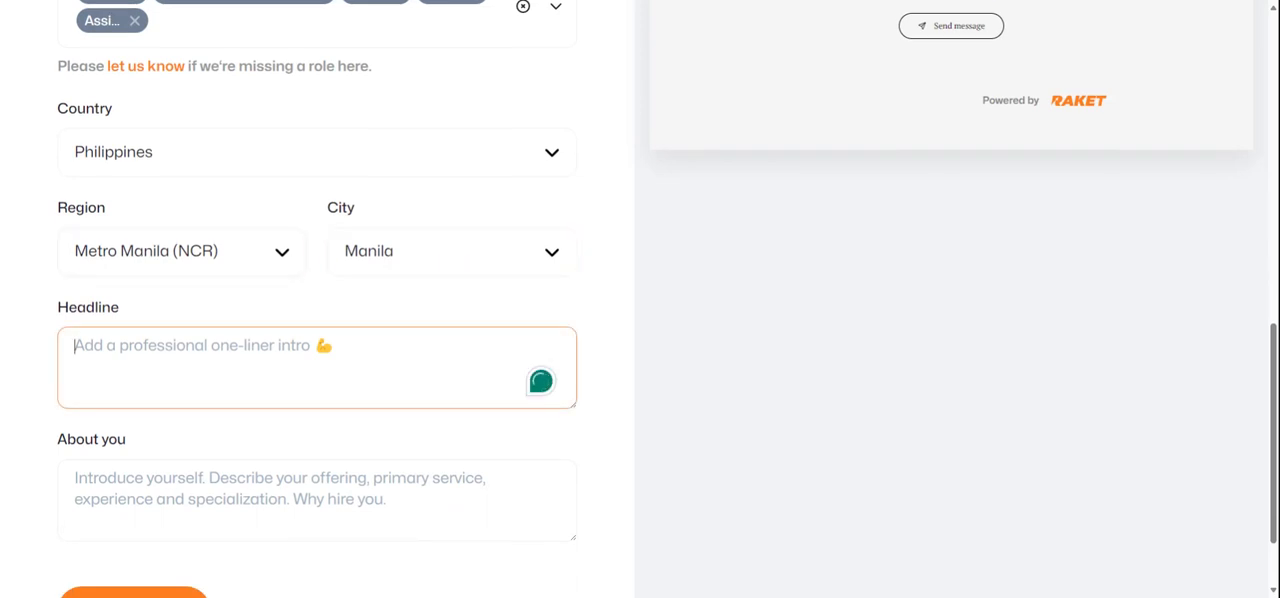
{"action": "type", "text": "Graphi"}
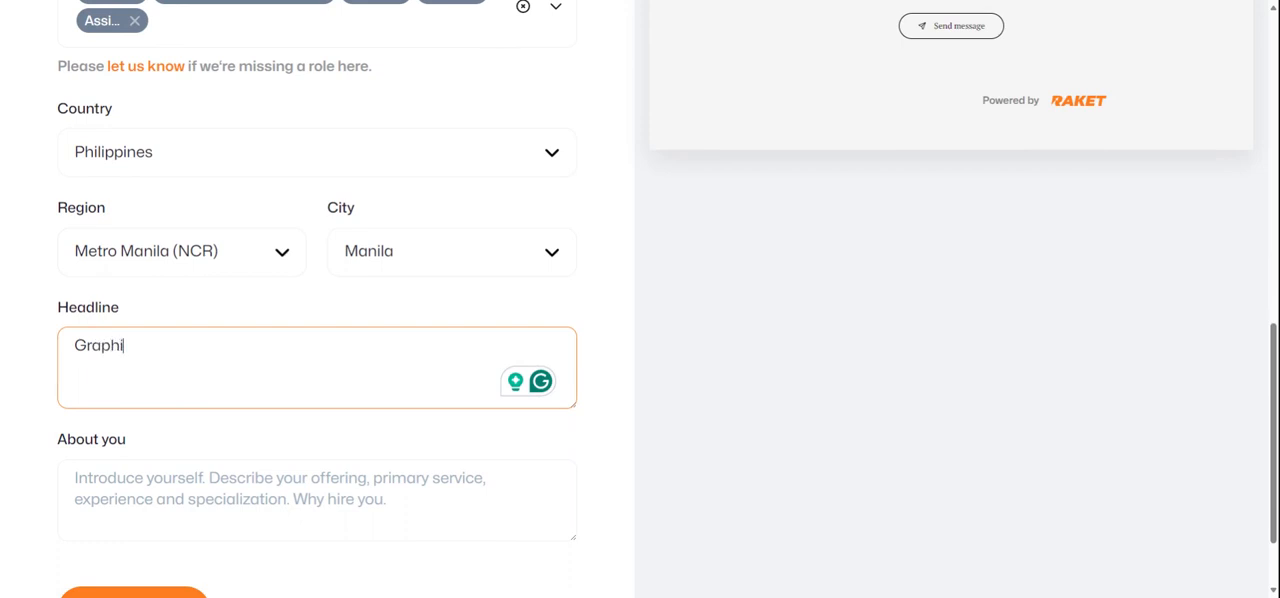
{"action": "type", "text": "c designer"}
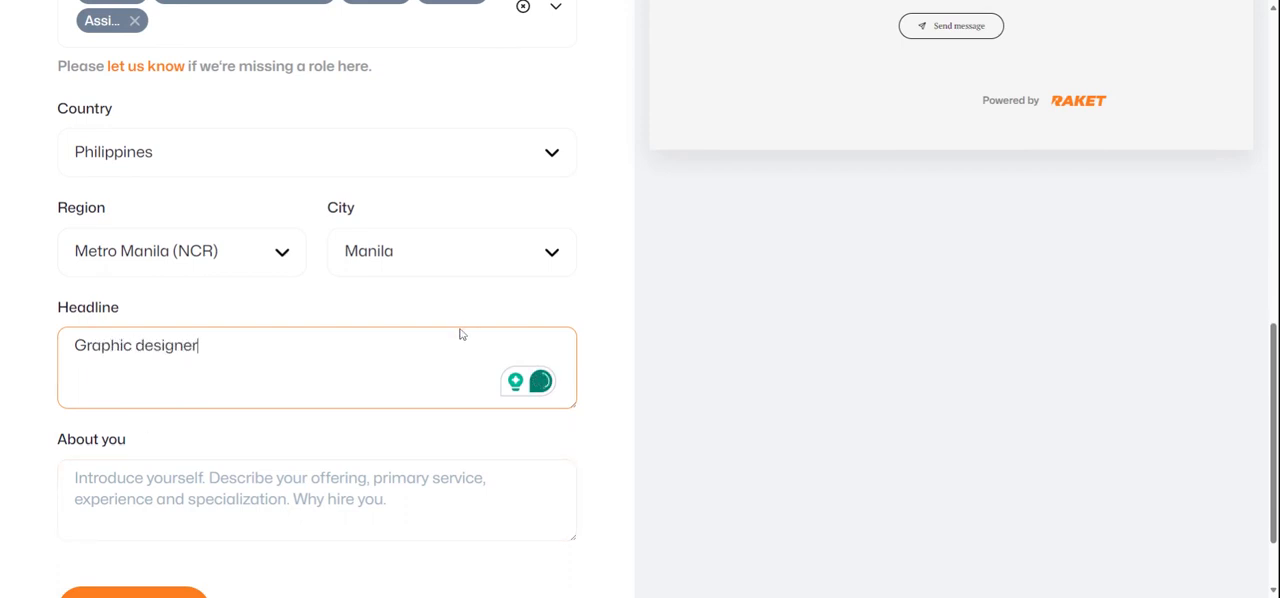
Write "I am a digital product seller" as the About you text and save the profile changes
{"action": "scroll", "coordinate": [460, 332], "scroll_direction": "down", "scroll_amount": 2}
{"action": "left_click", "coordinate": [456, 400]}
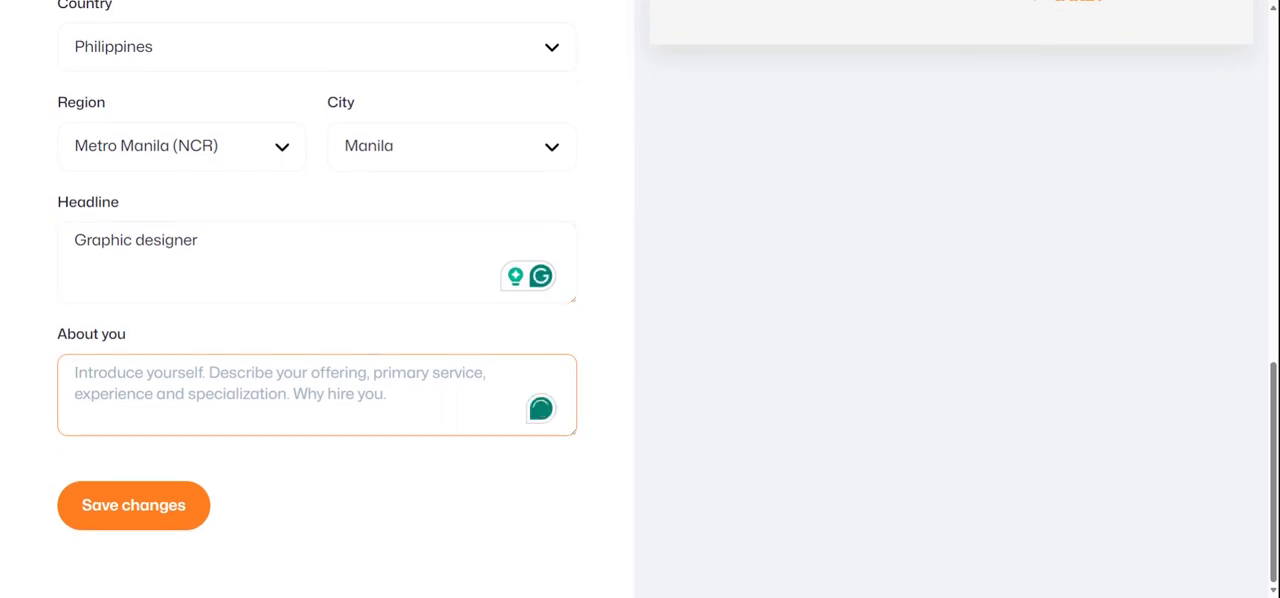
{"action": "type", "text": "I am"}
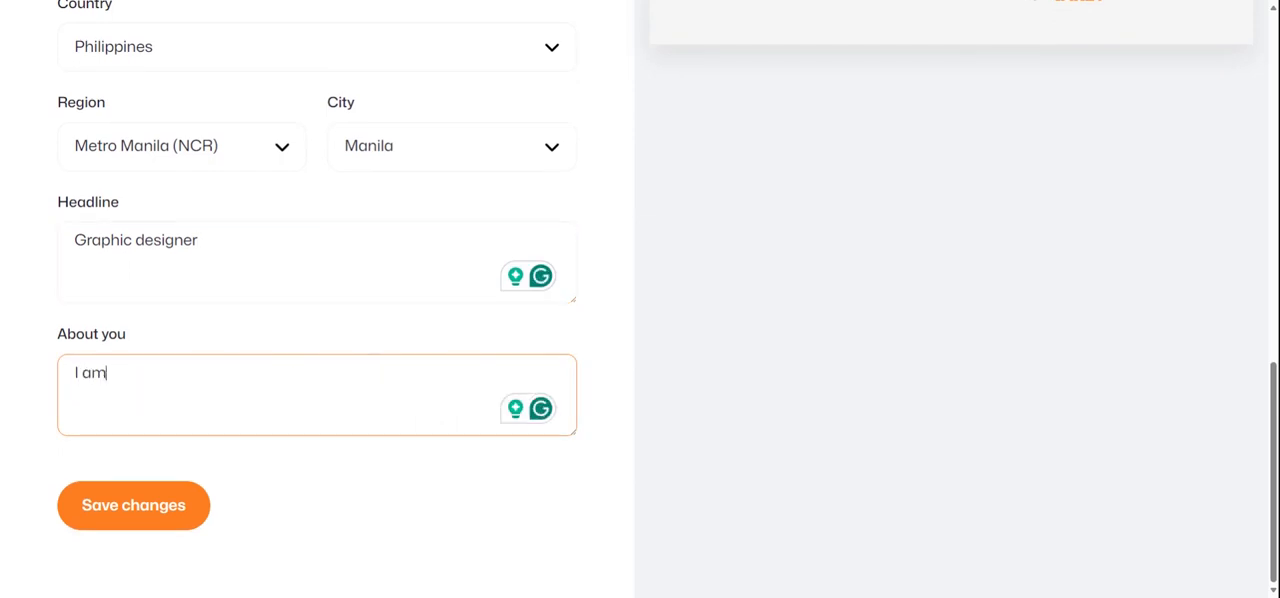
{"action": "type", "text": " a digital"}
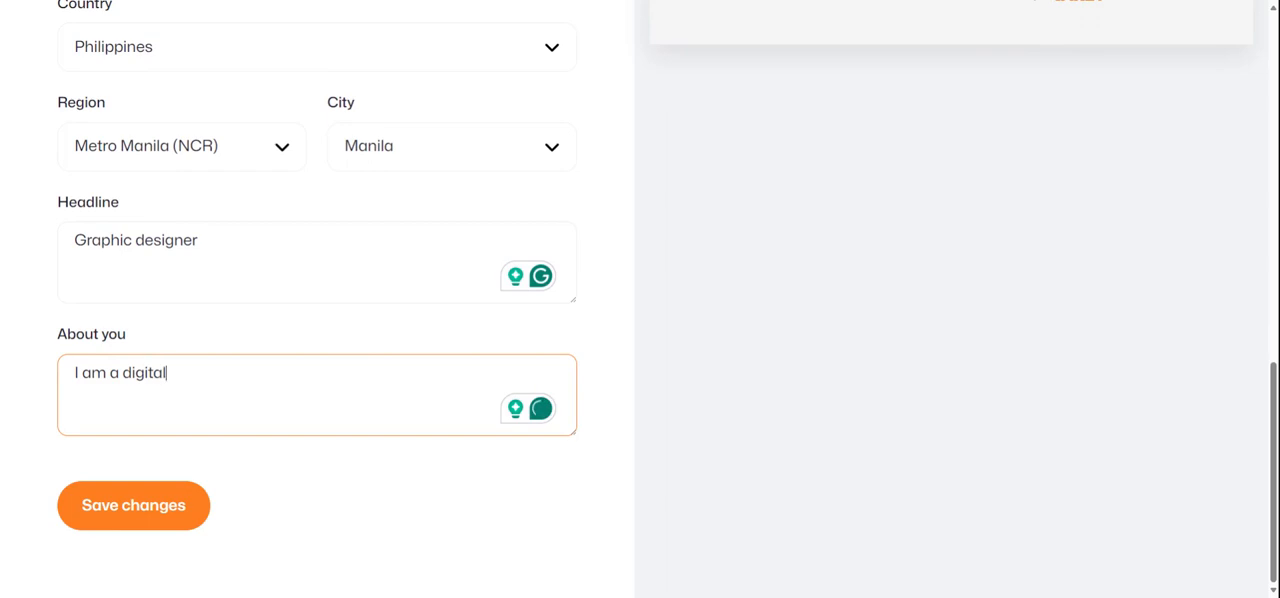
{"action": "type", "text": " product s"}
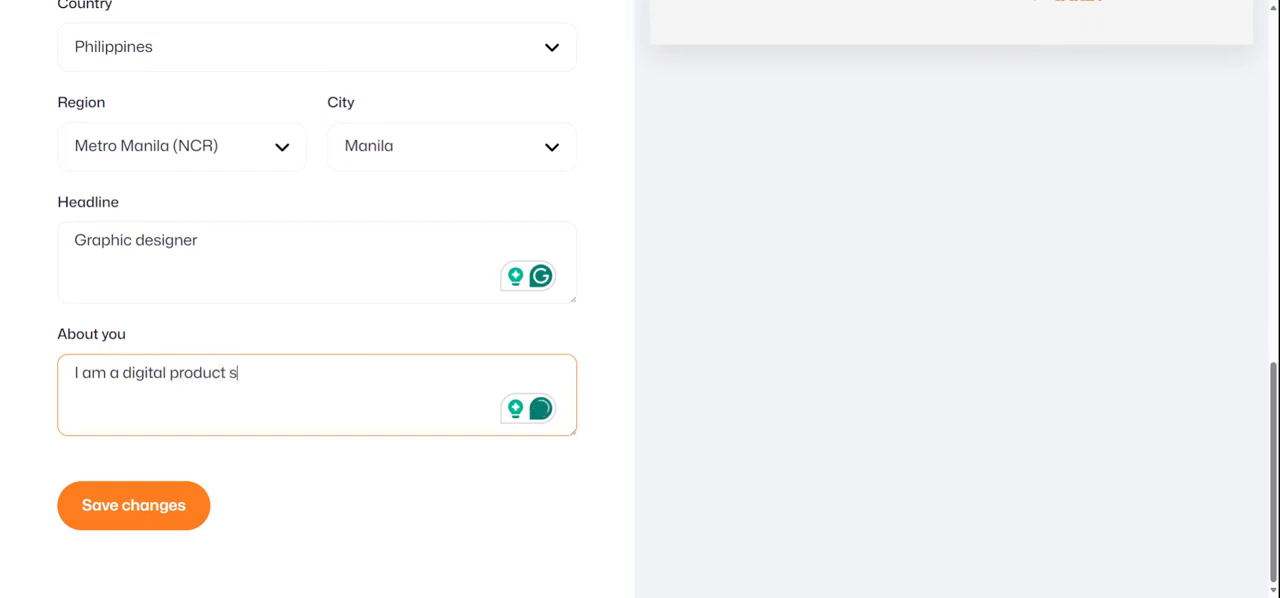
{"action": "type", "text": "eller"}
{"action": "left_click", "coordinate": [162, 508]}
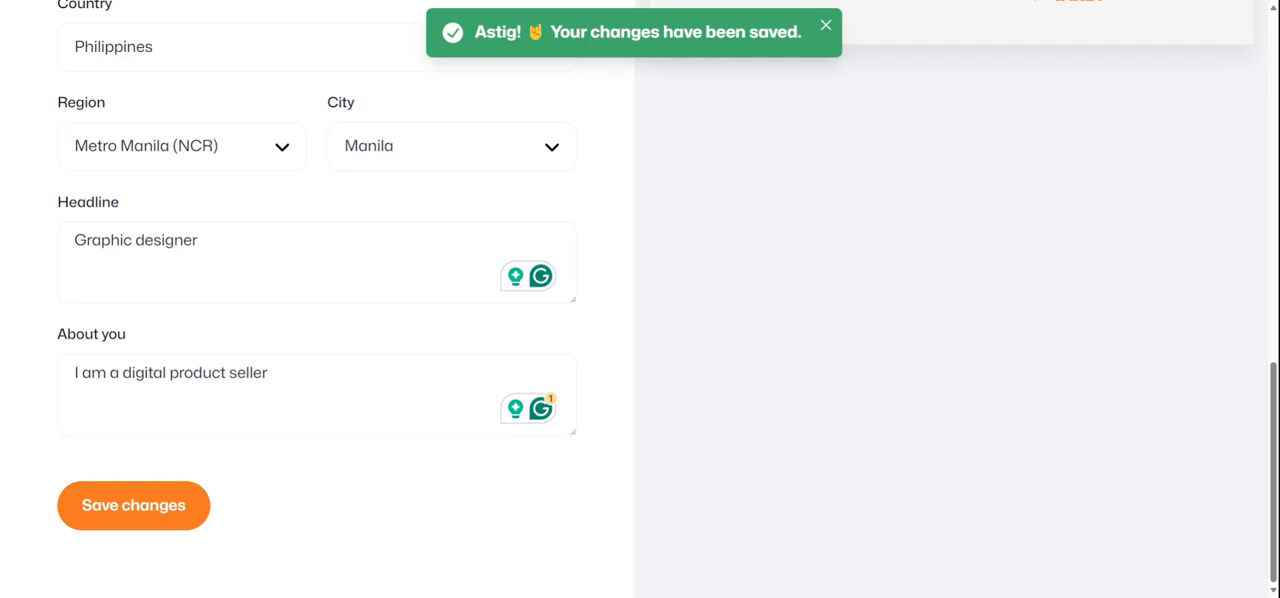
Review the saved RaketShip link, the About details and the profile preview
{"action": "scroll", "coordinate": [728, 428], "scroll_direction": "up", "scroll_amount": 9}
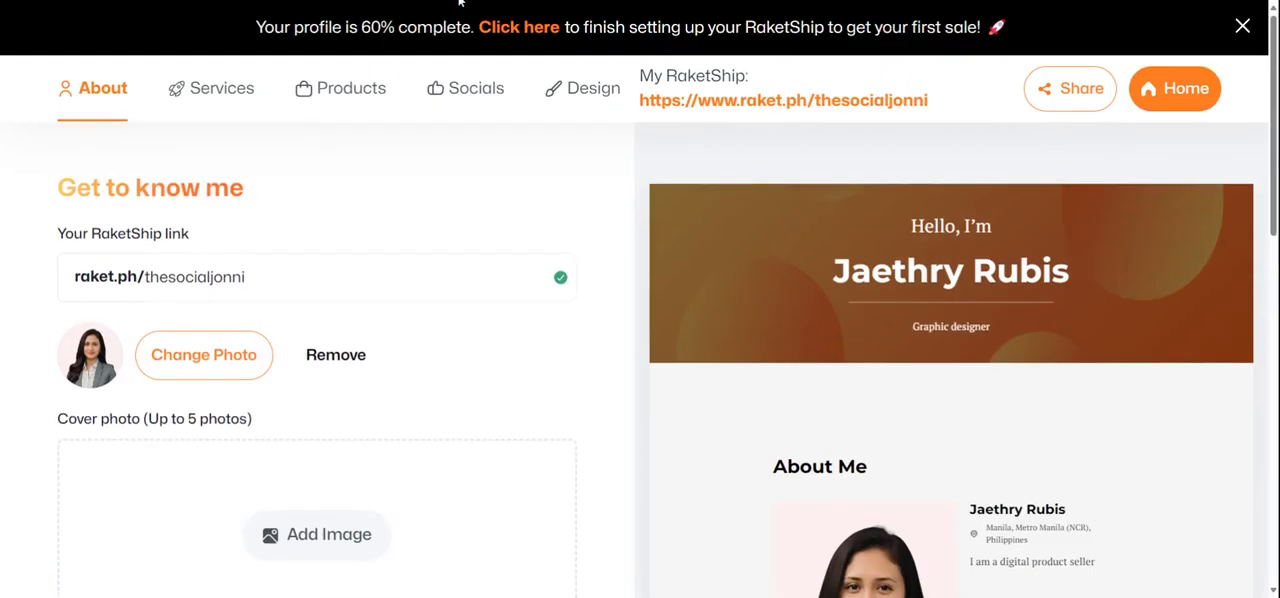
{"action": "double_click", "coordinate": [195, 277]}
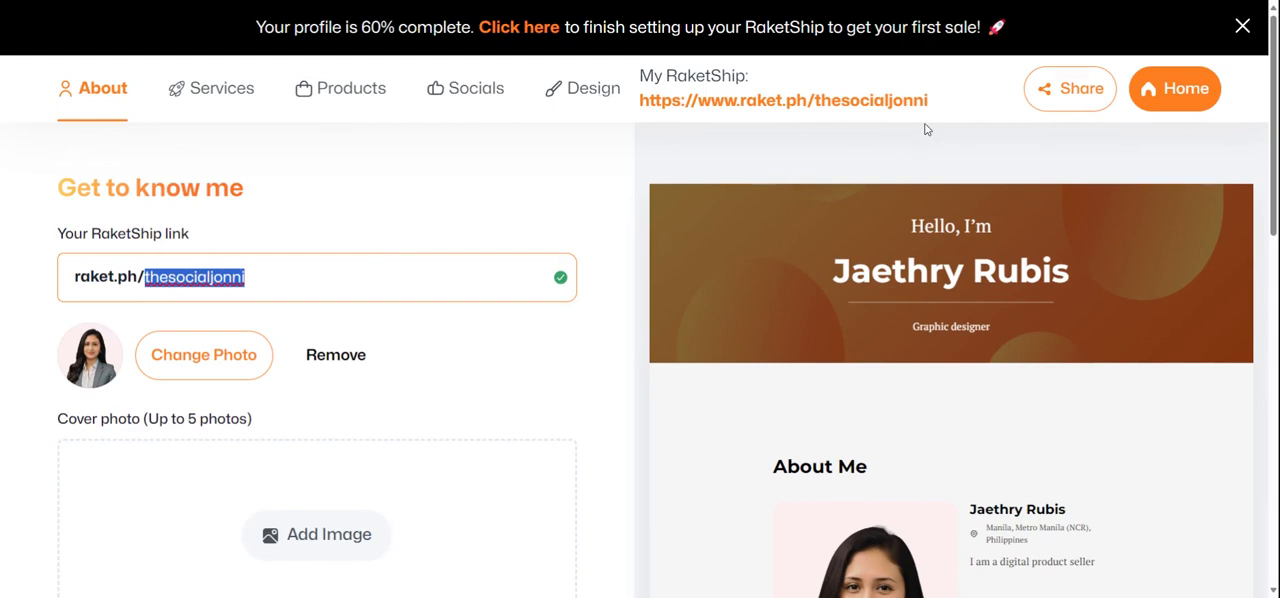
{"action": "scroll", "coordinate": [331, 391], "scroll_direction": "down", "scroll_amount": 4}
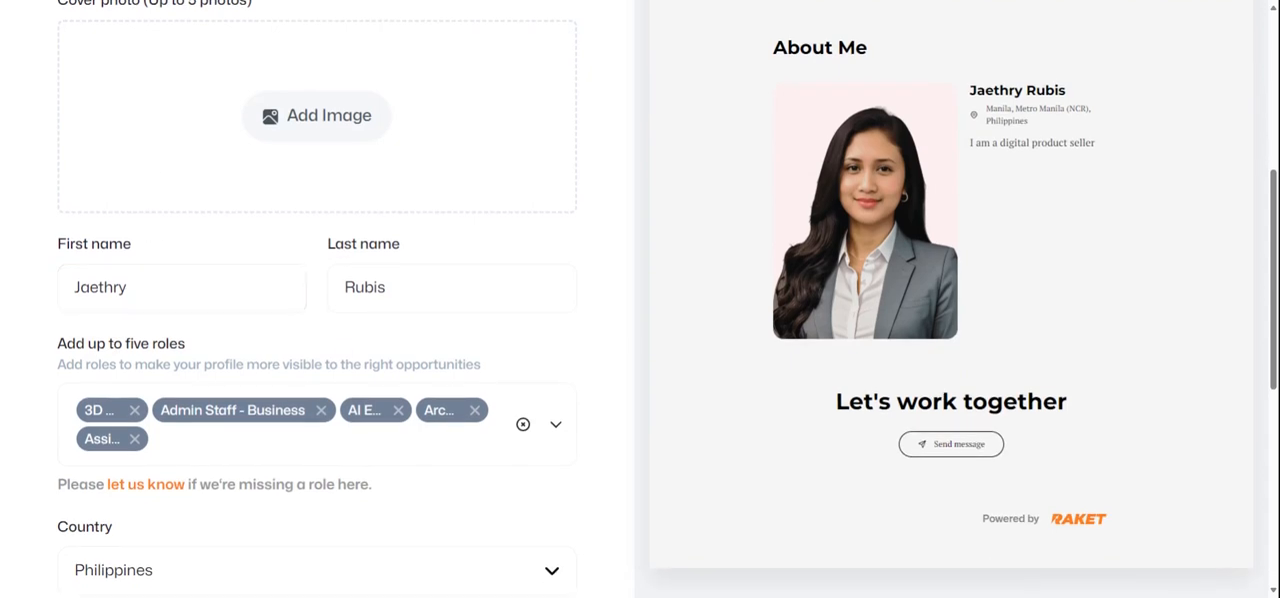
{"action": "scroll", "coordinate": [952, 314], "scroll_direction": "up", "scroll_amount": 4}
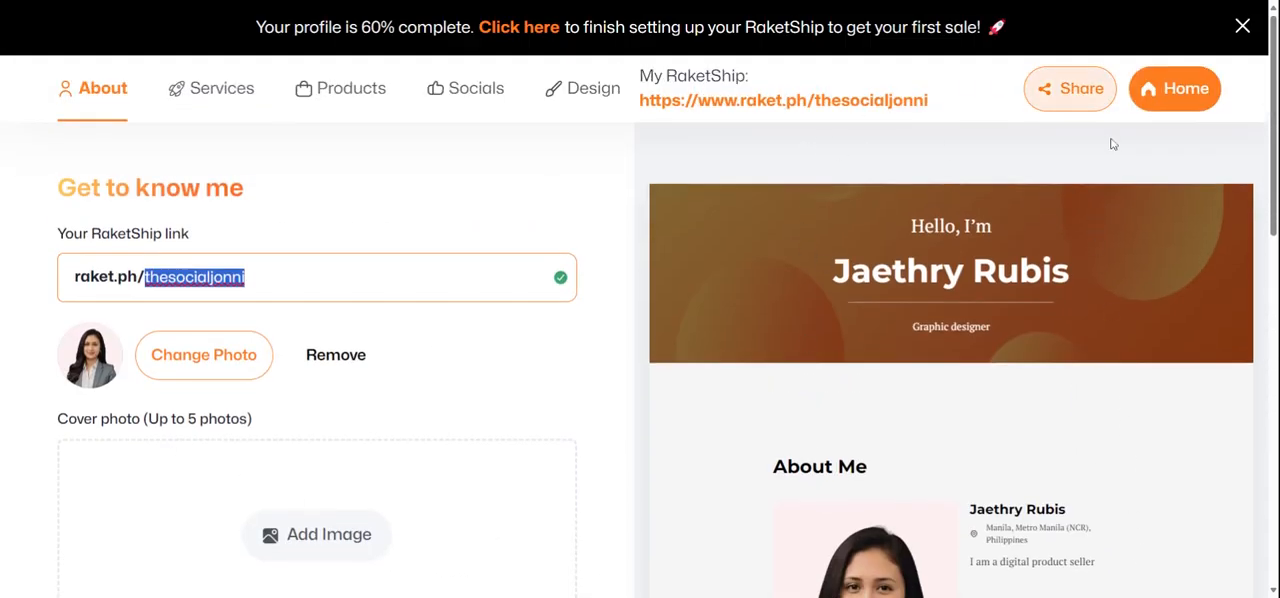
{"action": "scroll", "coordinate": [1066, 466], "scroll_direction": "down", "scroll_amount": 2}
{"action": "scroll", "coordinate": [551, 171], "scroll_direction": "up", "scroll_amount": 2}
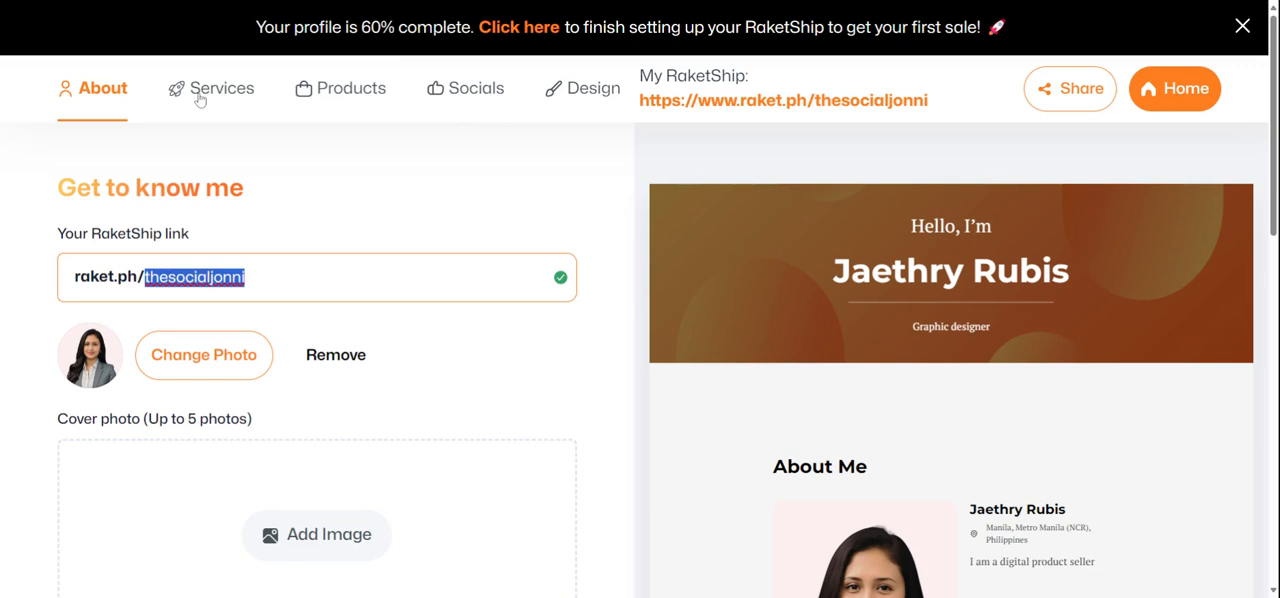
{"action": "left_click", "coordinate": [462, 90]}
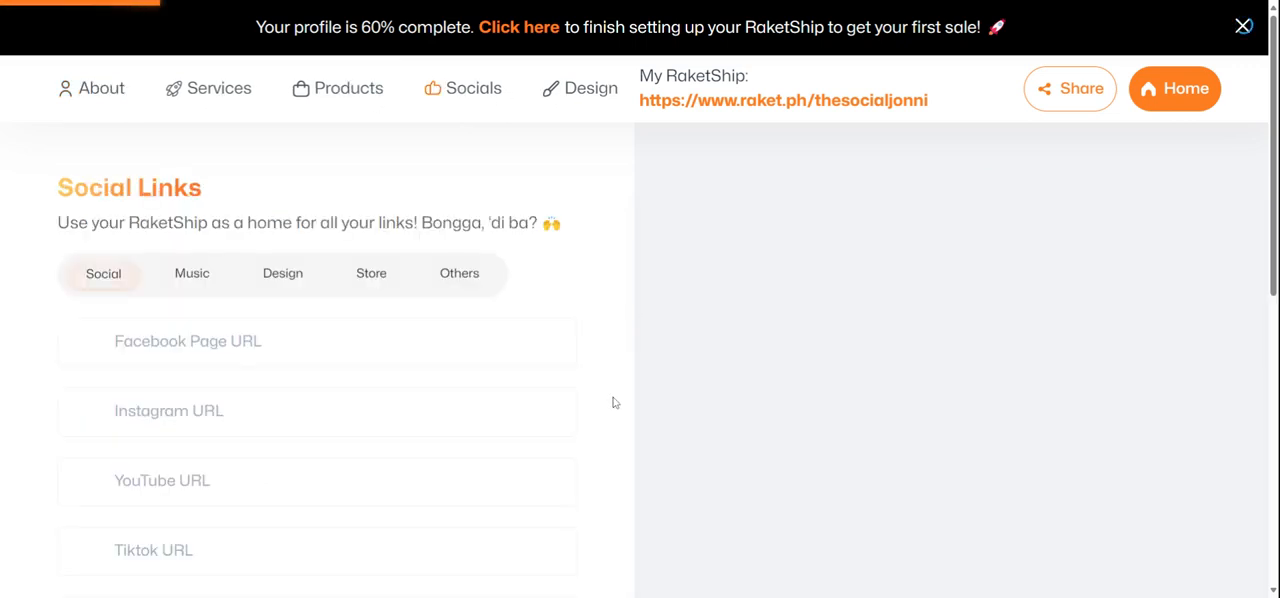
{"action": "left_click", "coordinate": [256, 345]}
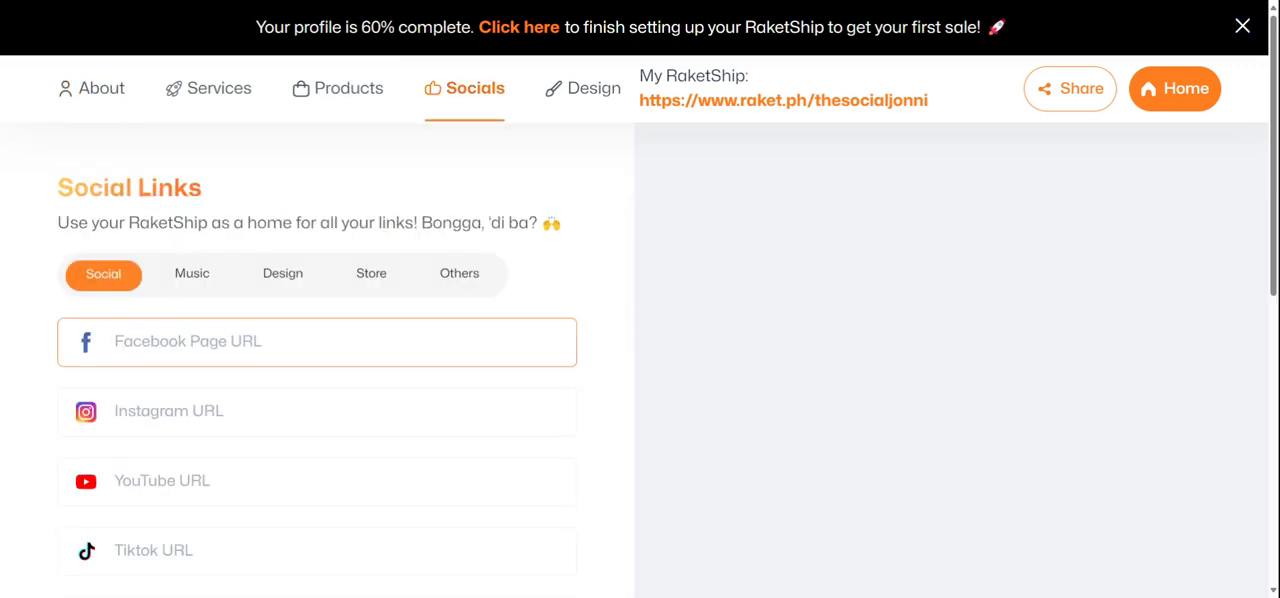
{"action": "type", "text": "https://www.facebook.com/thesocialjonni"}
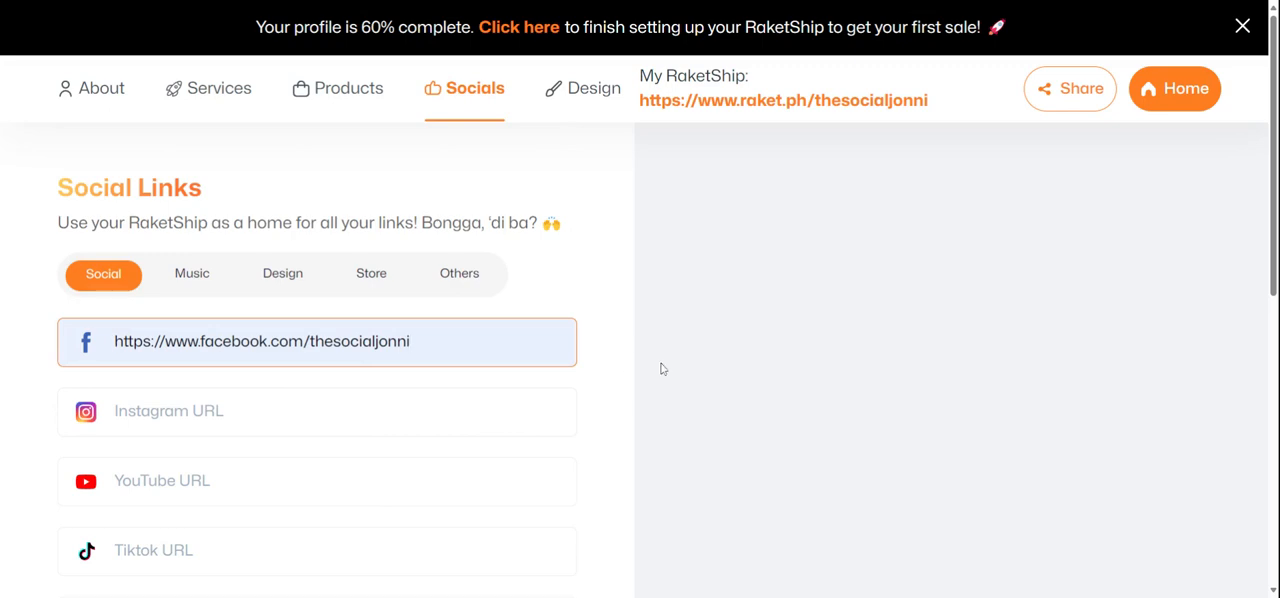
{"action": "left_click", "coordinate": [232, 97]}
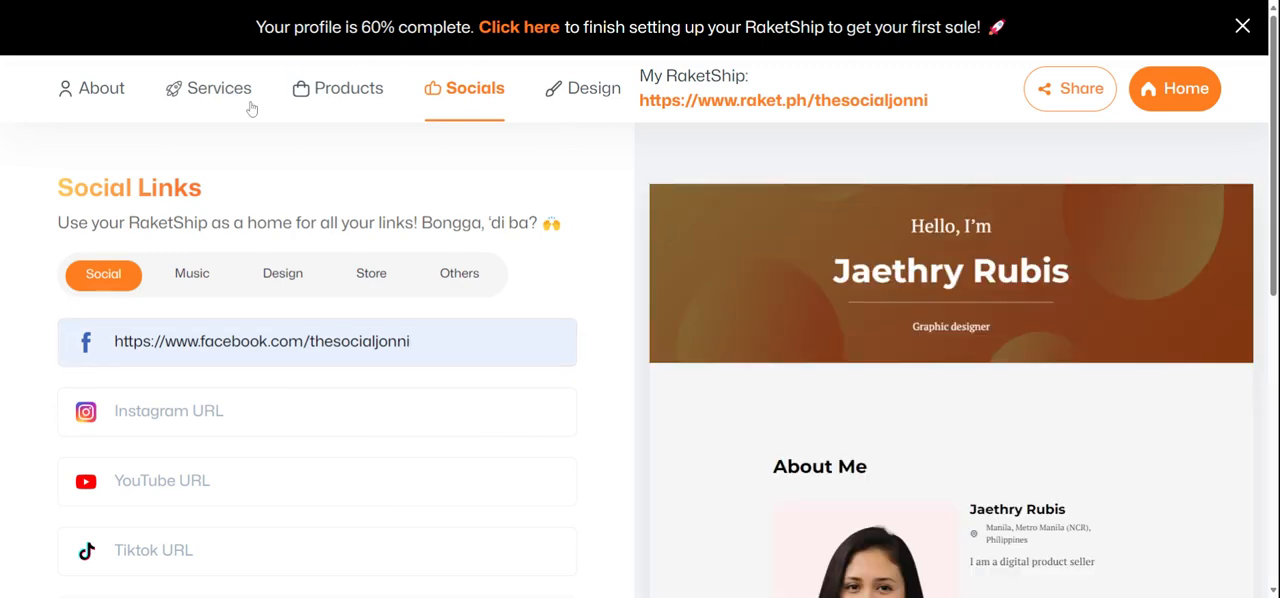
{"action": "scroll", "coordinate": [375, 235], "scroll_direction": "down", "scroll_amount": 6}
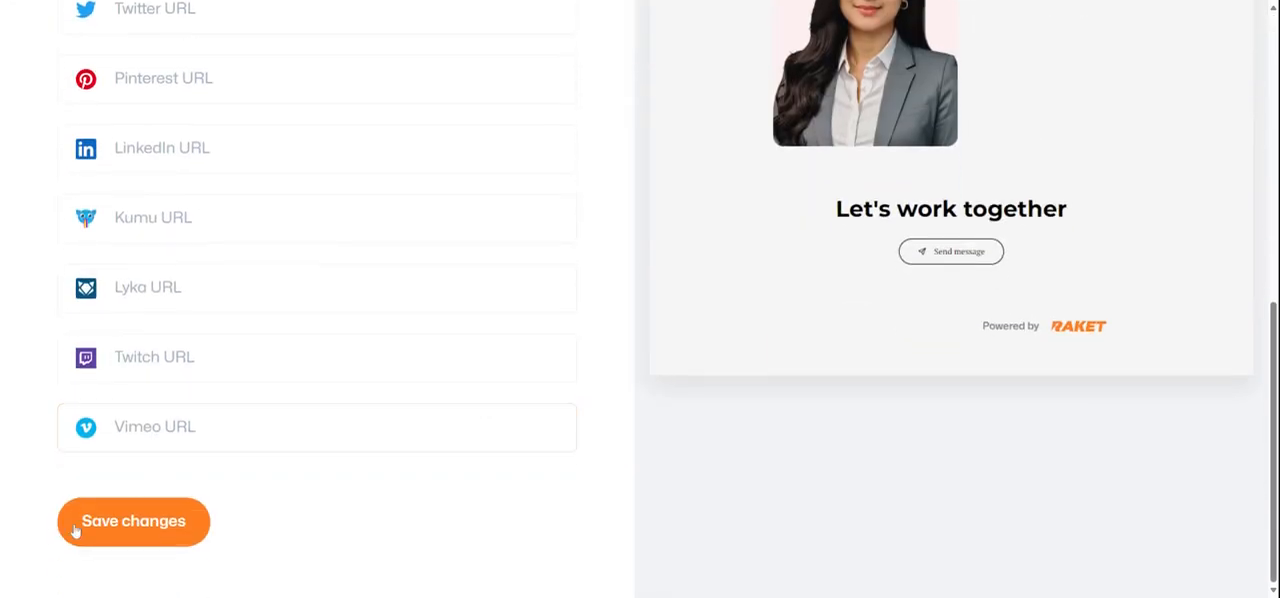
{"action": "left_click", "coordinate": [110, 523]}
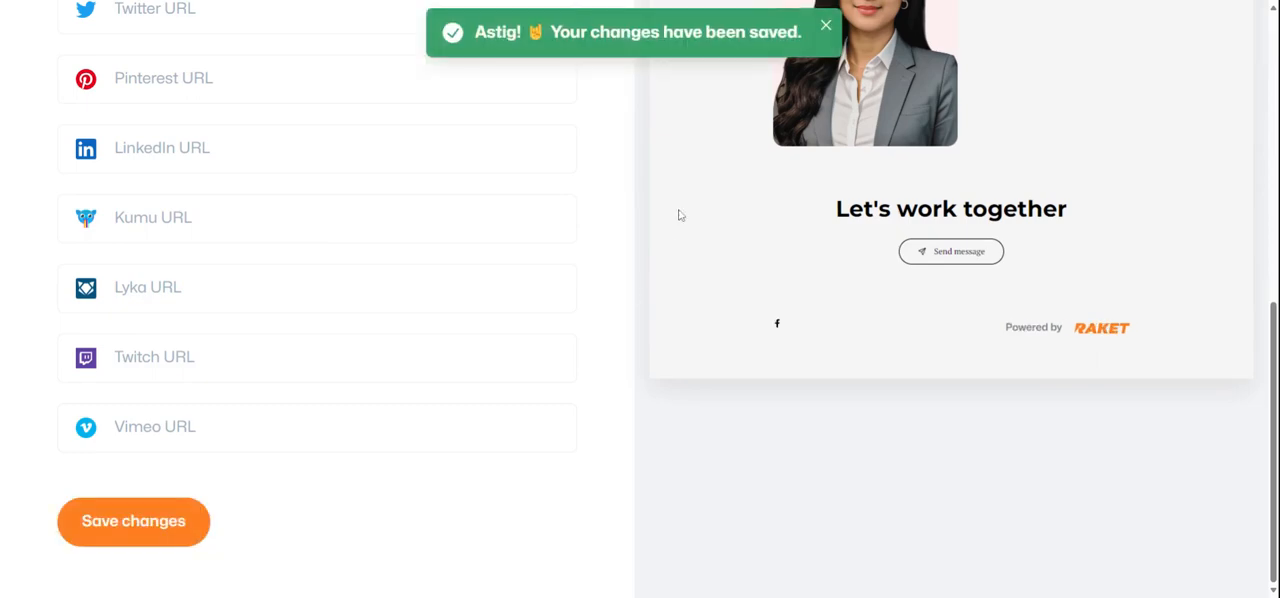
Open the Products section of the RaketShip profile
{"action": "scroll", "coordinate": [714, 449], "scroll_direction": "up", "scroll_amount": 10}
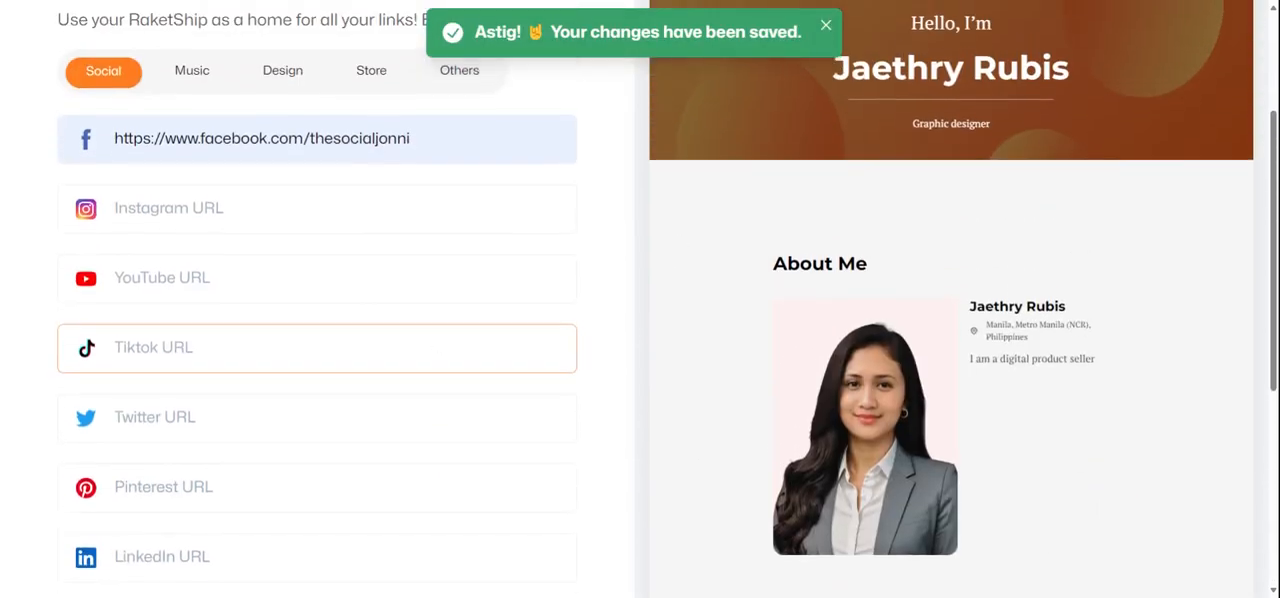
{"action": "scroll", "coordinate": [640, 300], "scroll_direction": "down", "scroll_amount": 2}
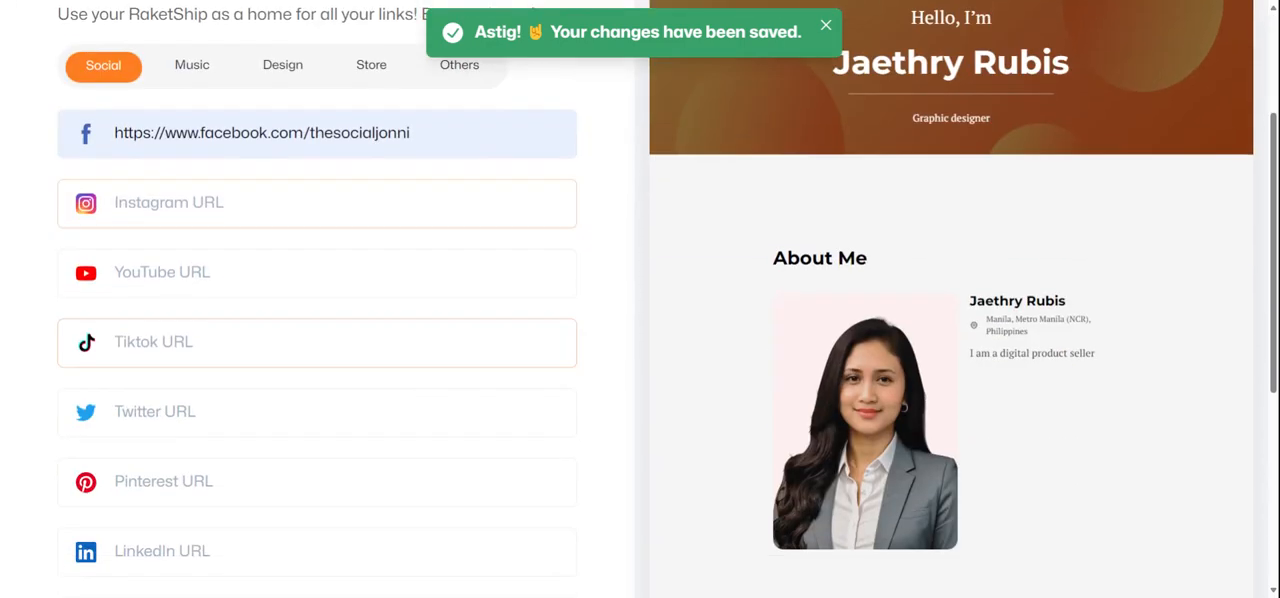
{"action": "scroll", "coordinate": [457, 372], "scroll_direction": "up", "scroll_amount": 2}
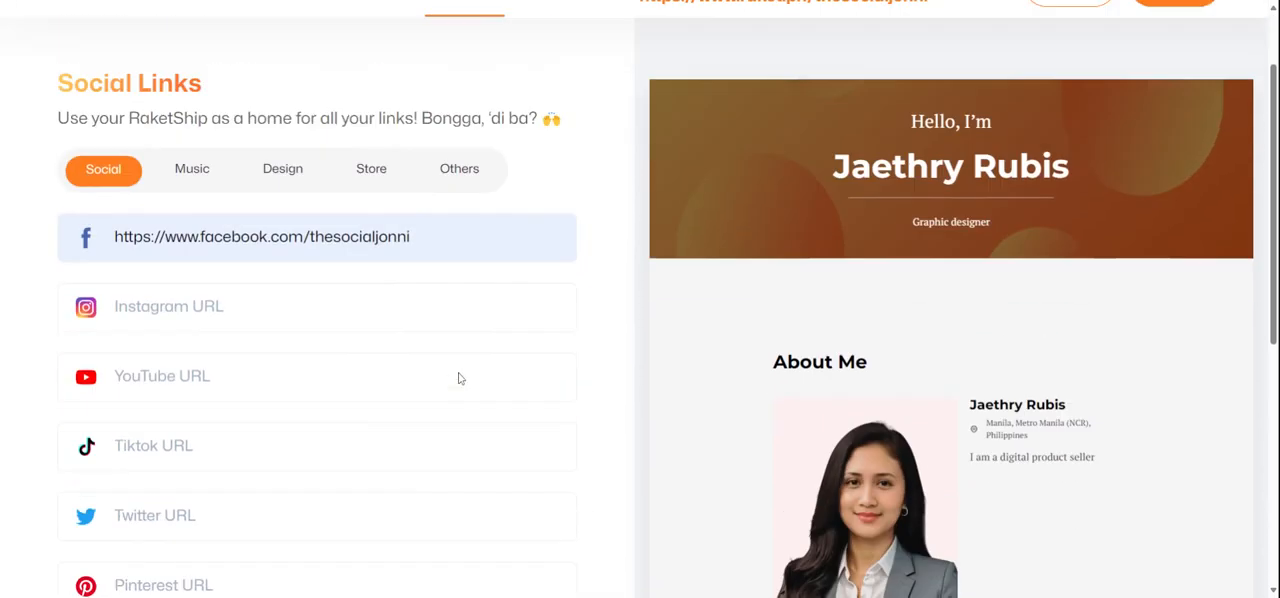
{"action": "left_click", "coordinate": [323, 95]}
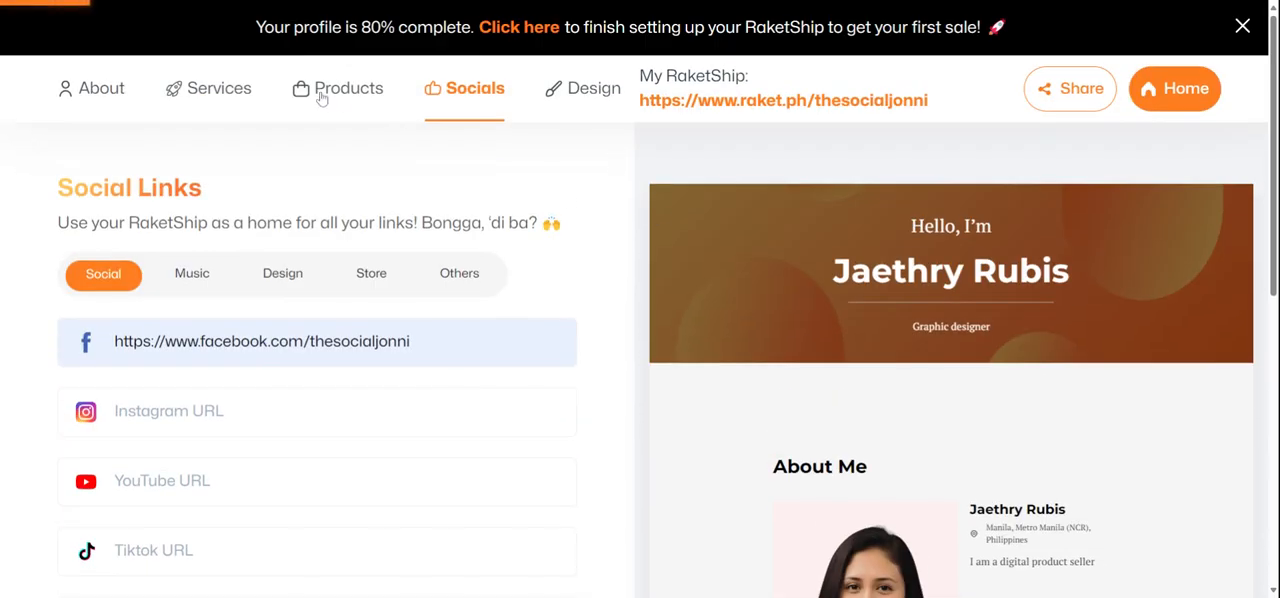